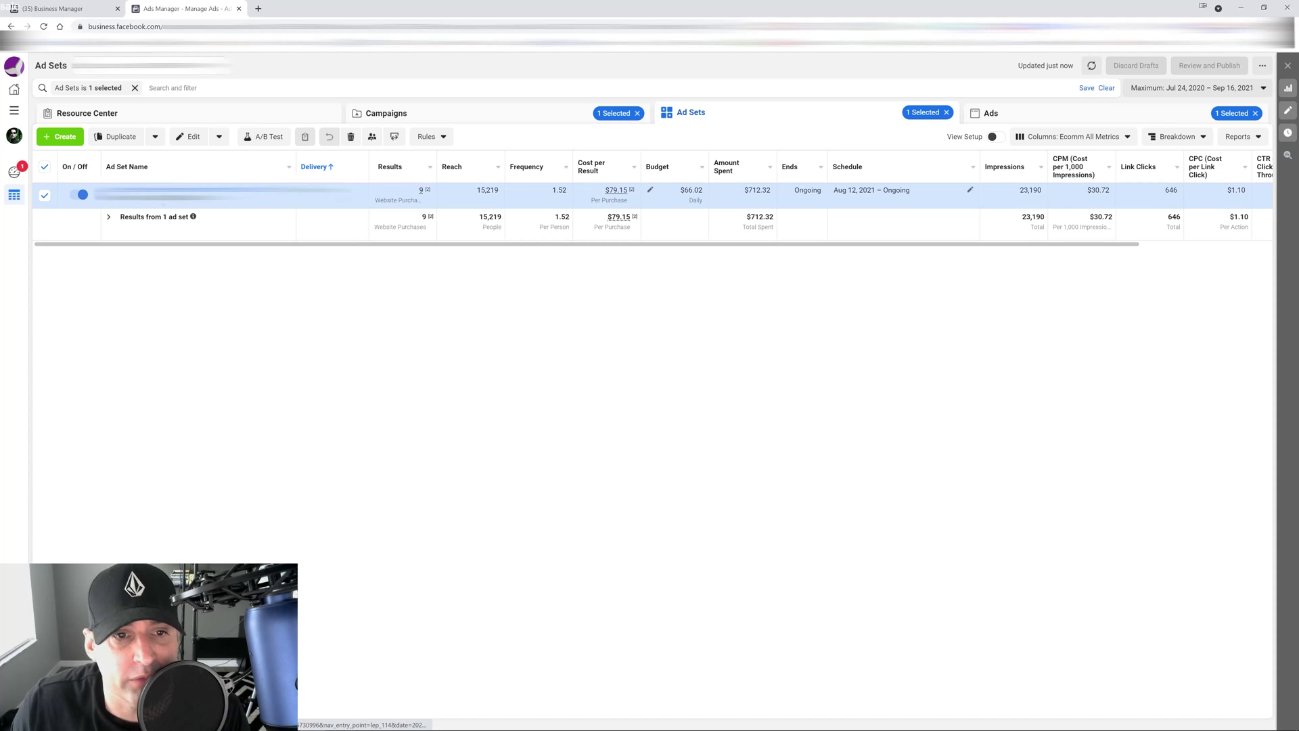
Review the selected ad set's settings, covering its conversion event, dynamic creative, budget, schedule, audience, placements and optimization
scroll(830, 323, "down", 3)
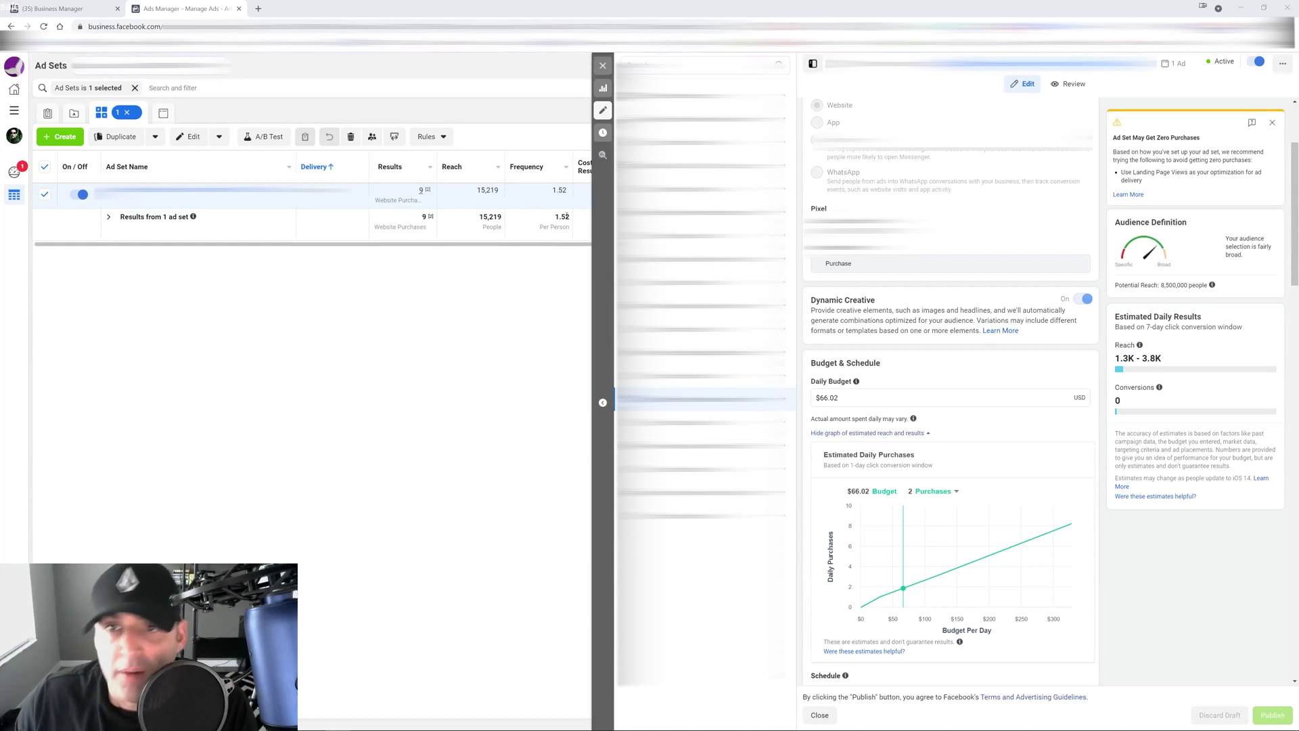
left_click(603, 65)
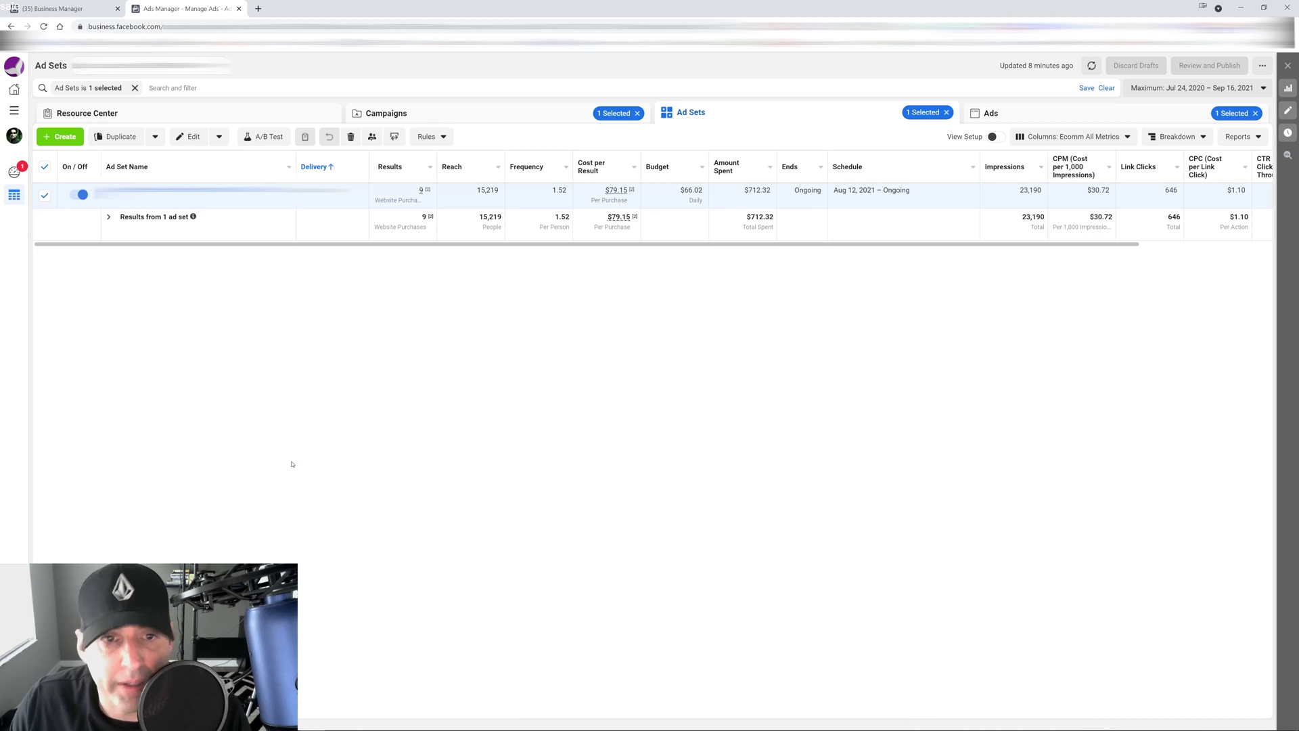
left_click(195, 201)
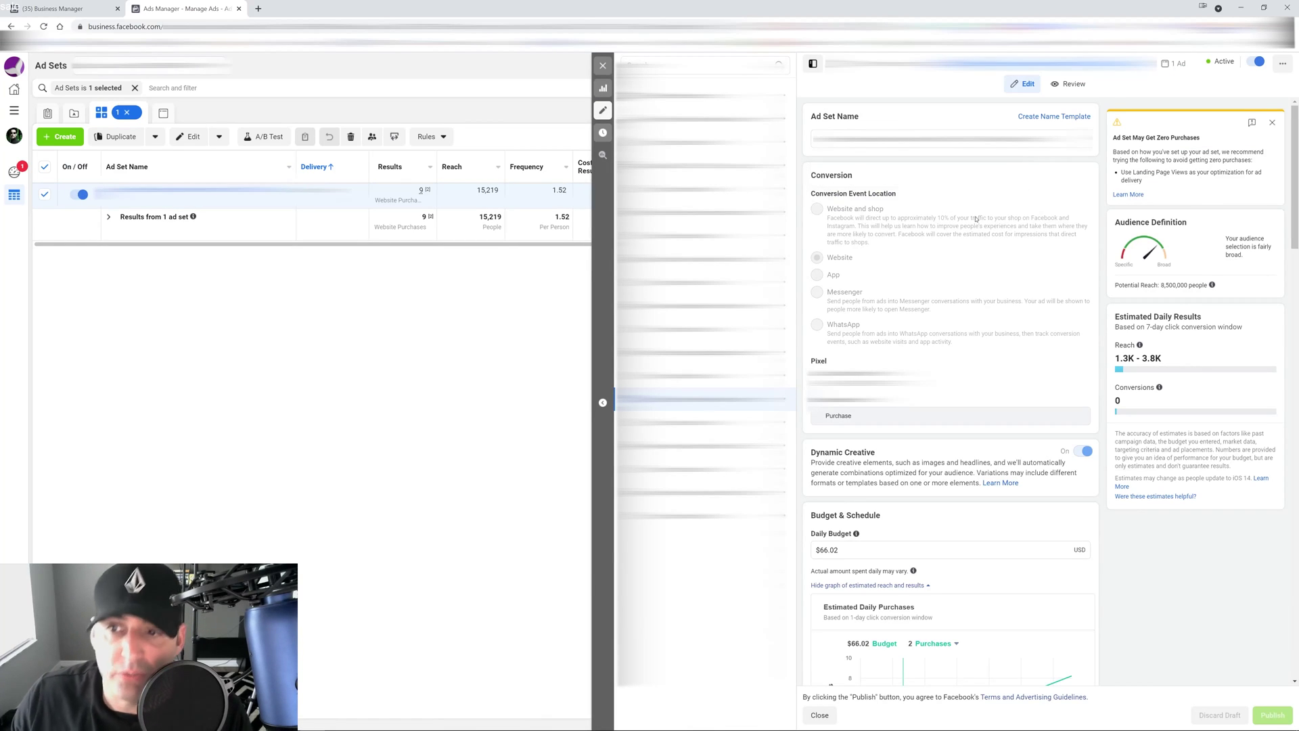
scroll(996, 300, "down", 3)
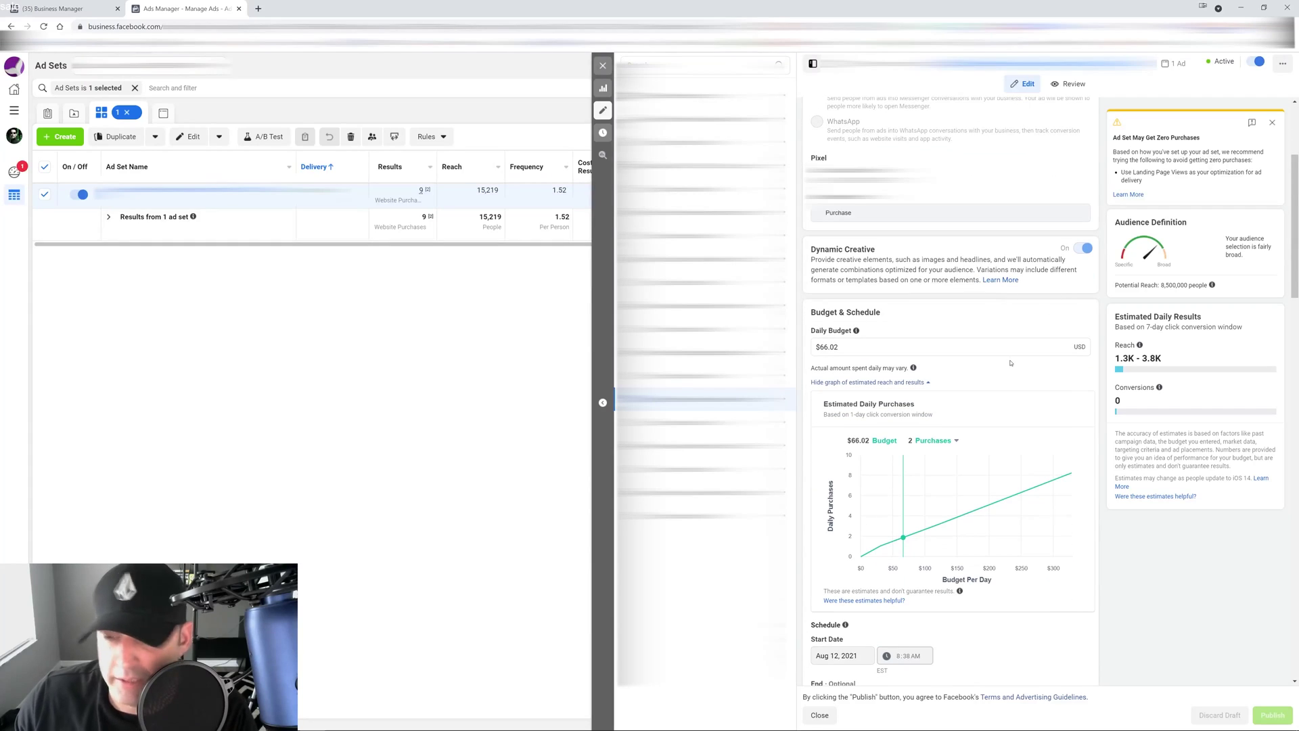
scroll(991, 288, "down", 3)
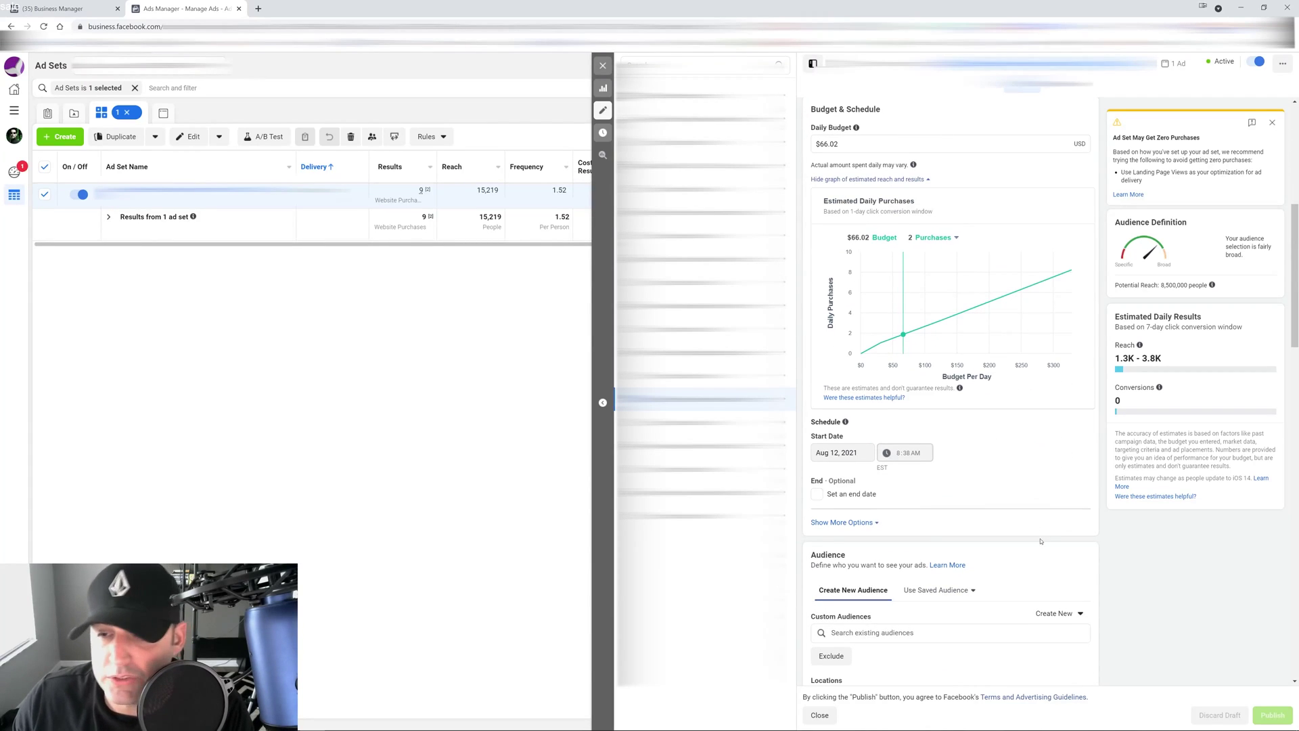
scroll(1006, 412, "up", 6)
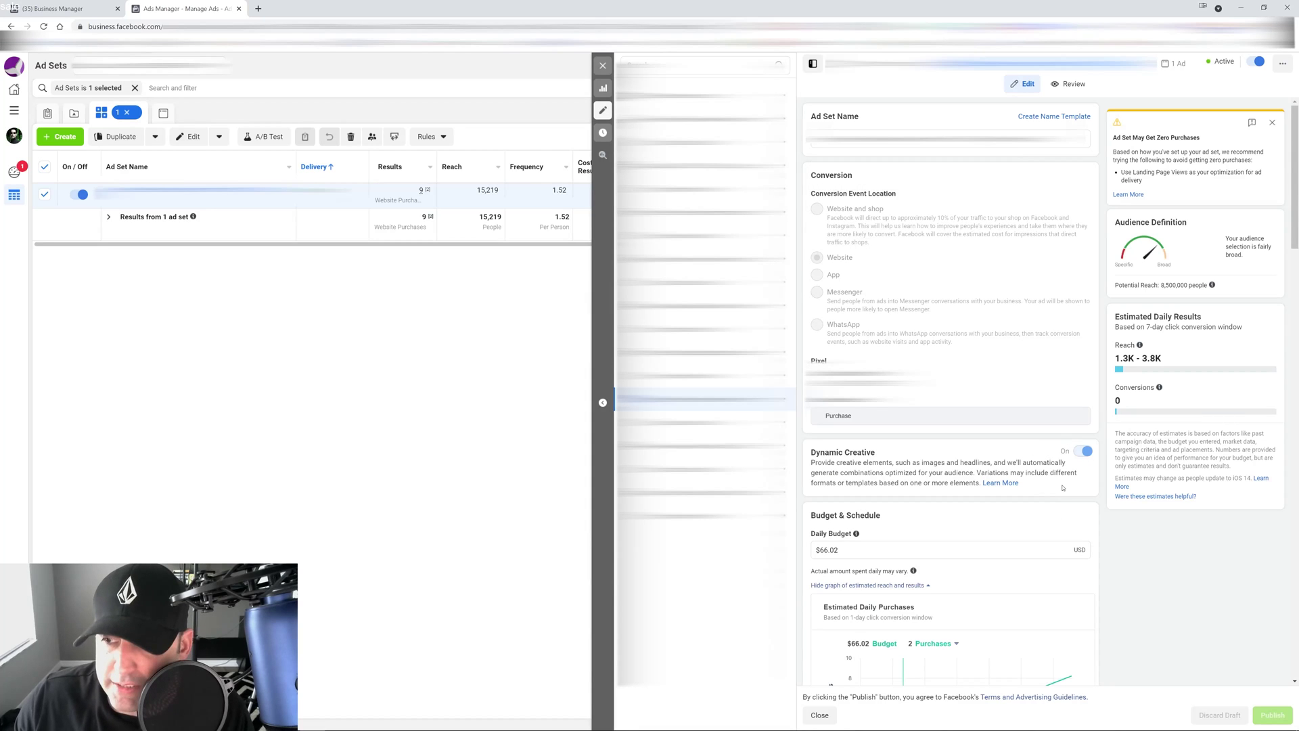
scroll(951, 287, "down", 6)
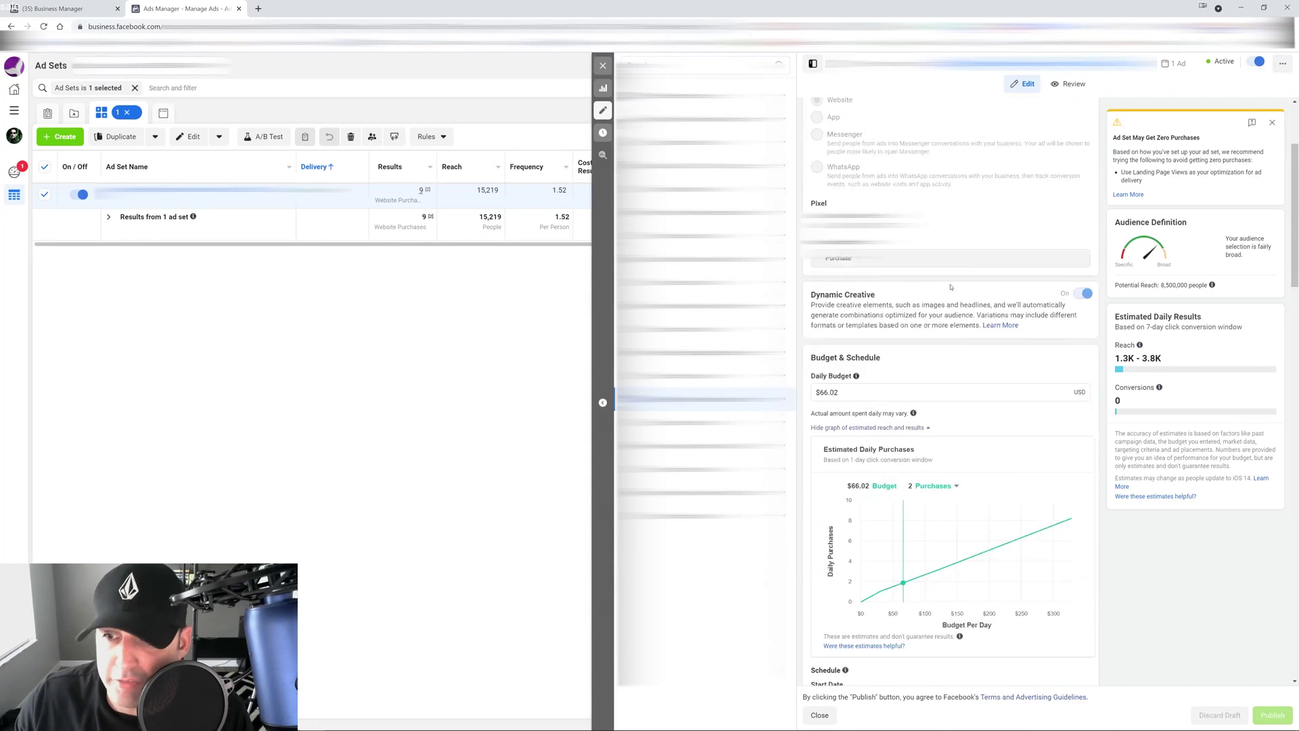
scroll(951, 287, "down", 15)
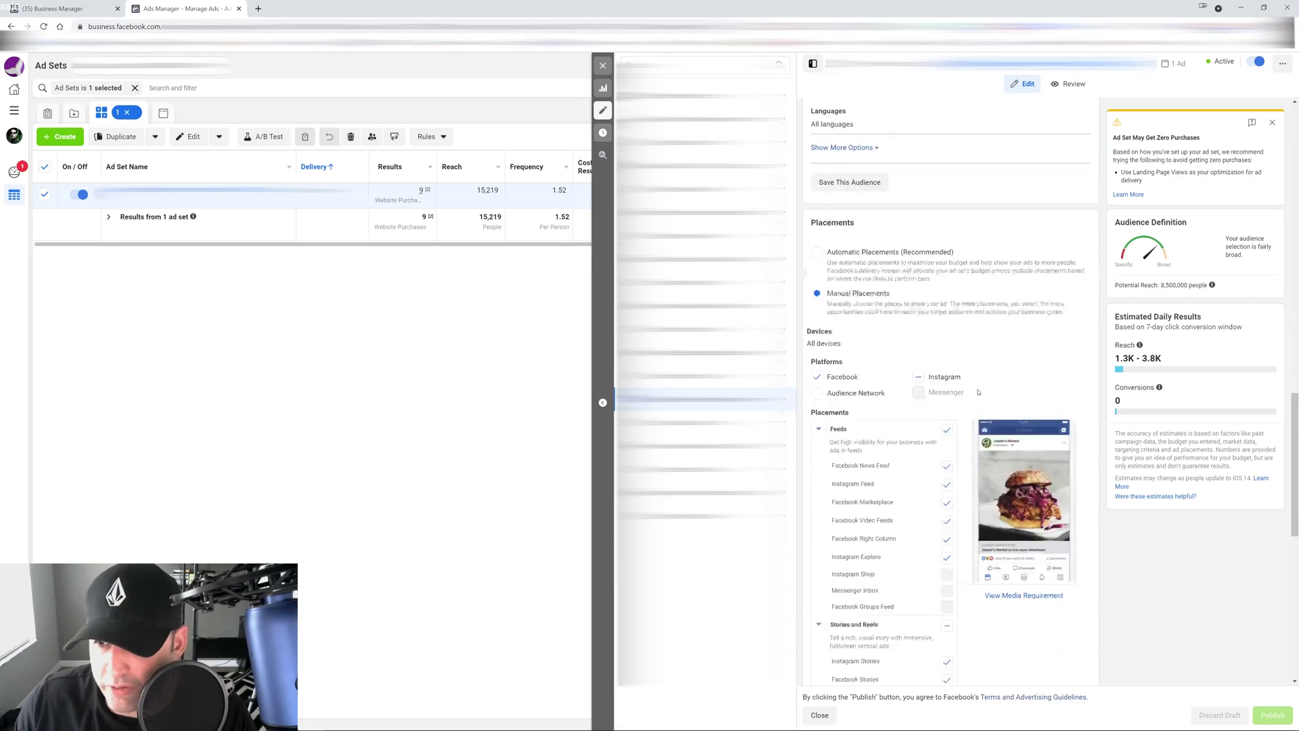
scroll(979, 392, "down", 3)
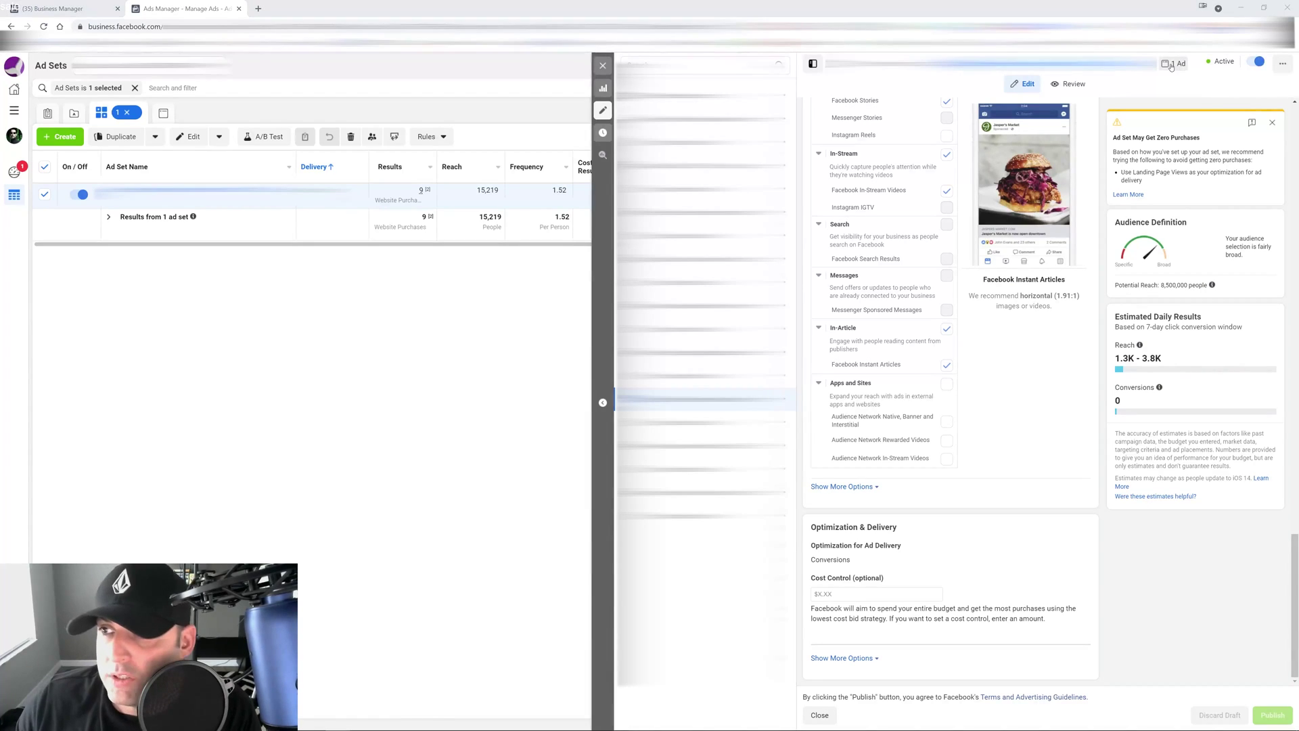
Open the ad inside this ad set for editing and look through its identity, format, media and call-to-action settings
left_click(267, 418)
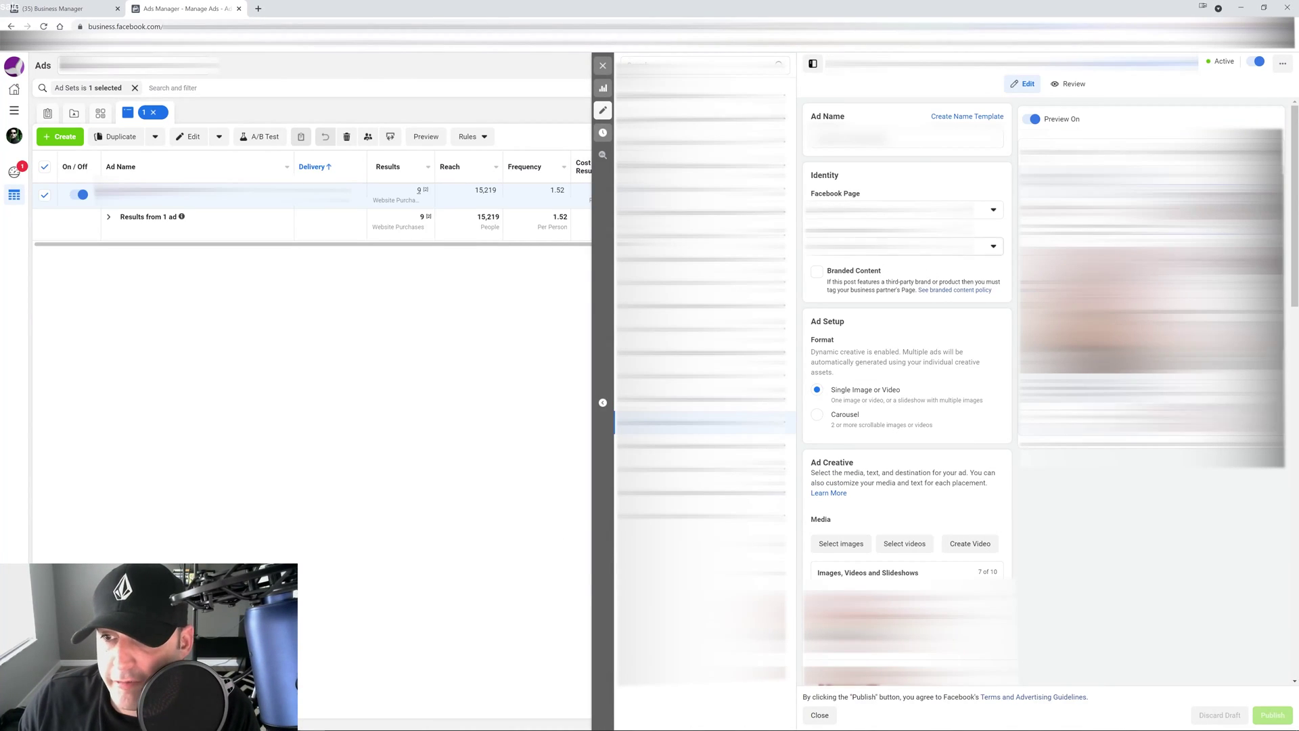
scroll(919, 259, "down", 2)
scroll(933, 228, "down", 3)
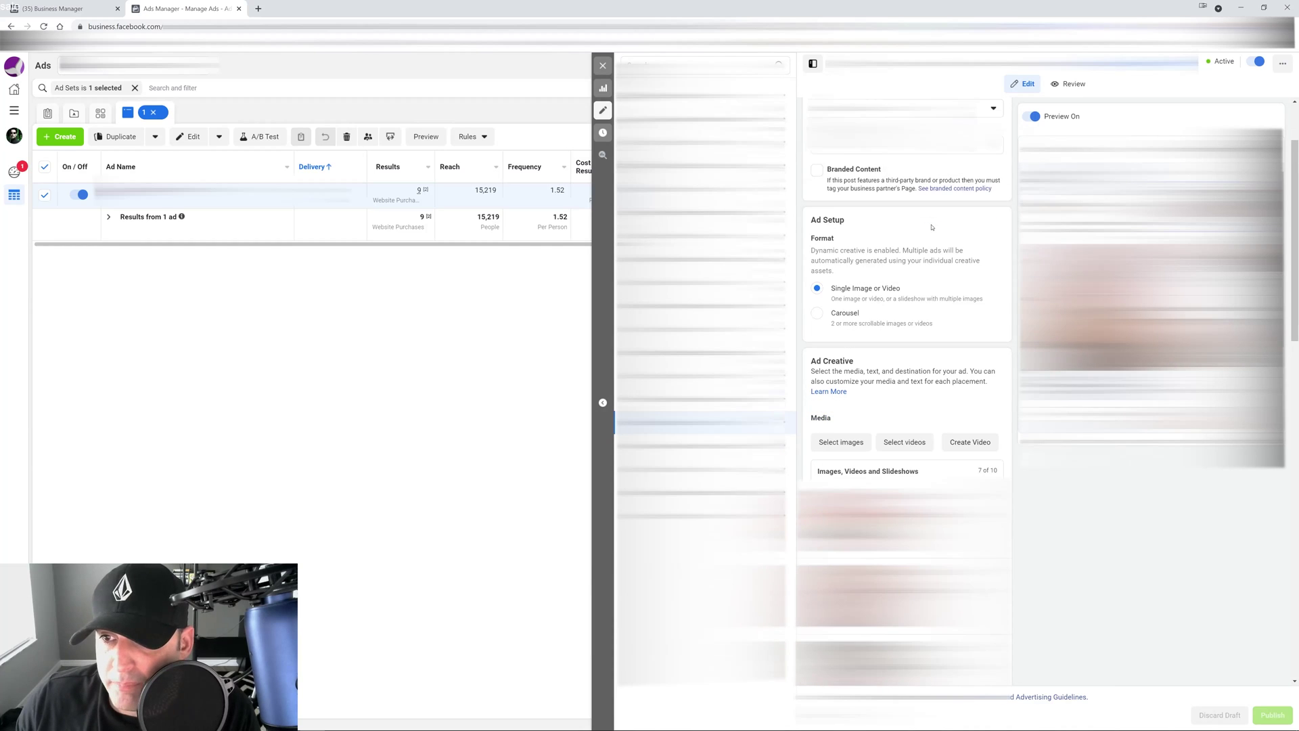
scroll(928, 219, "down", 4)
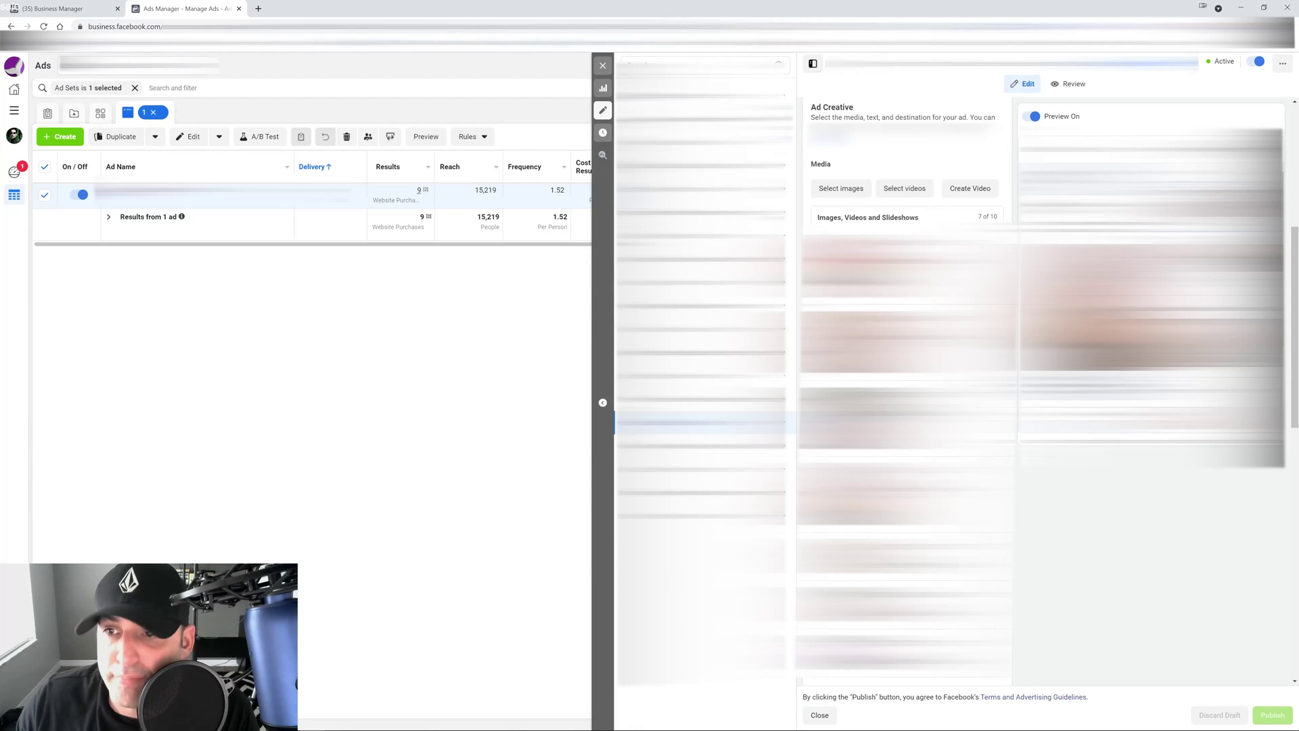
scroll(907, 338, "down", 6)
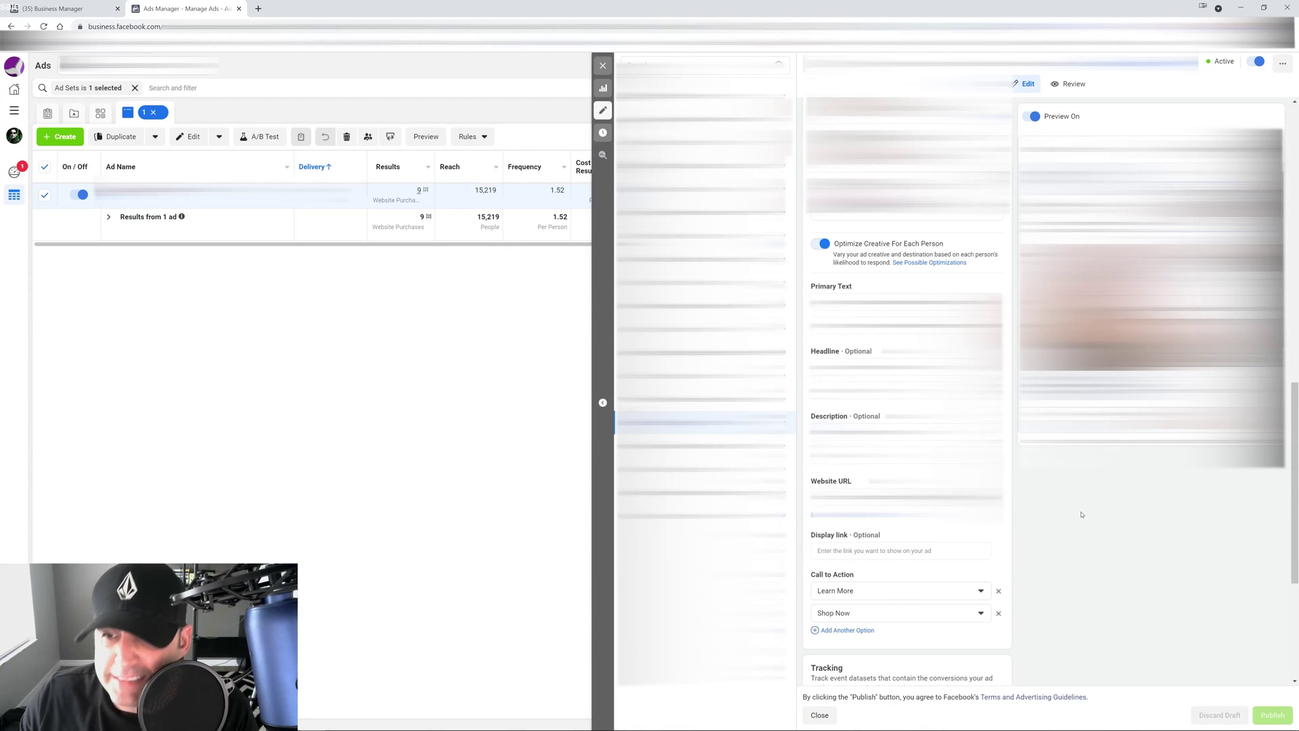
scroll(947, 474, "up", 5)
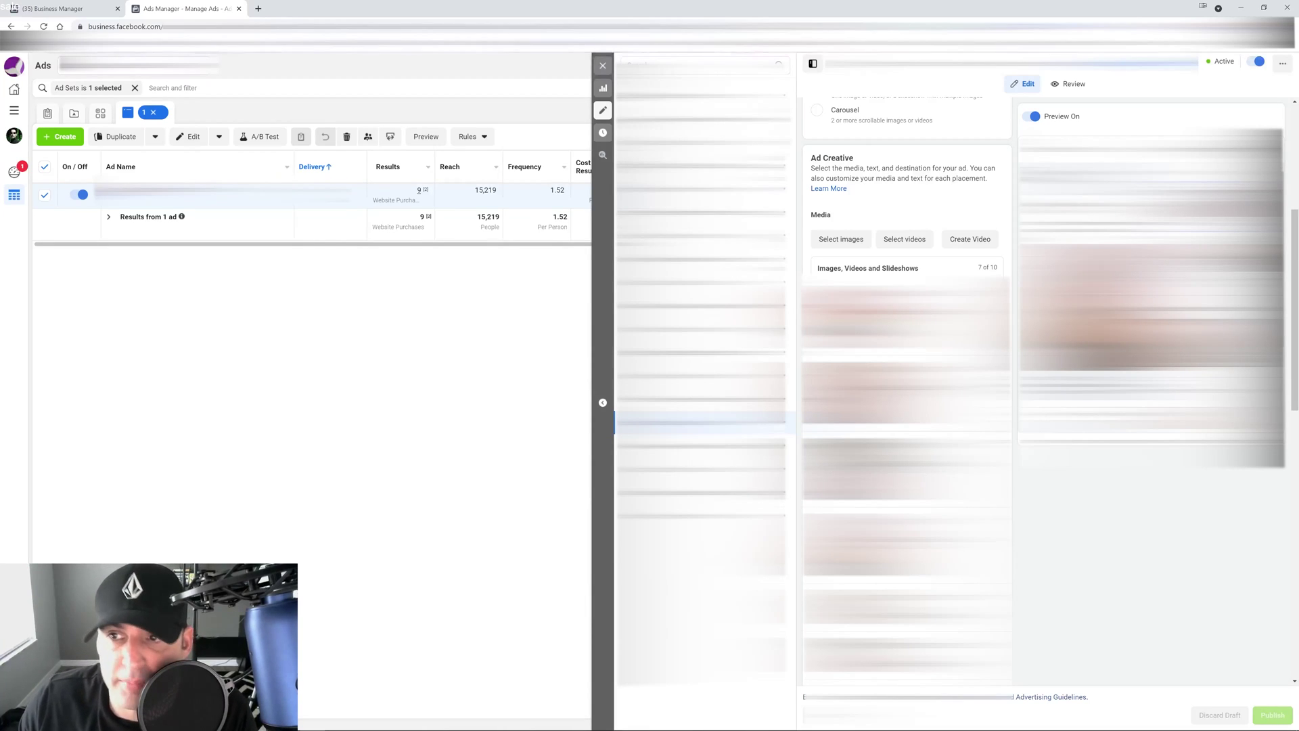
scroll(906, 392, "up", 2)
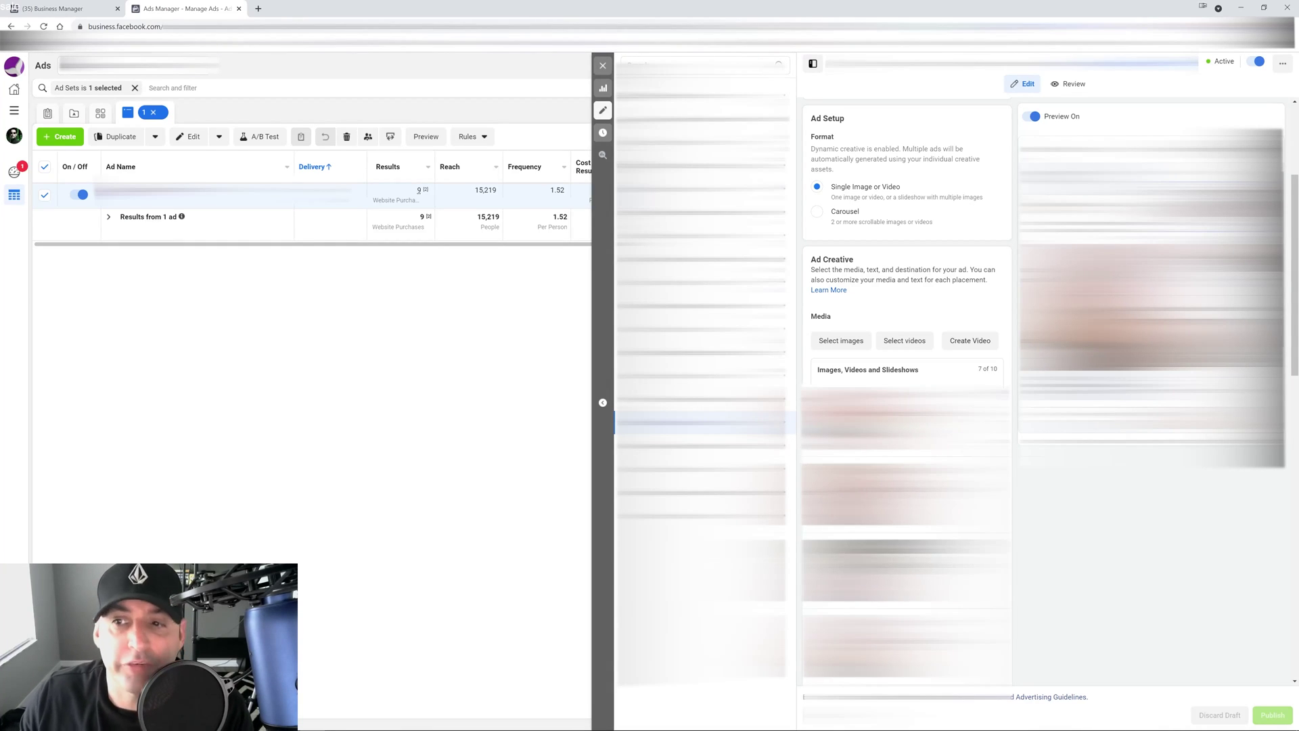
scroll(933, 301, "up", 3)
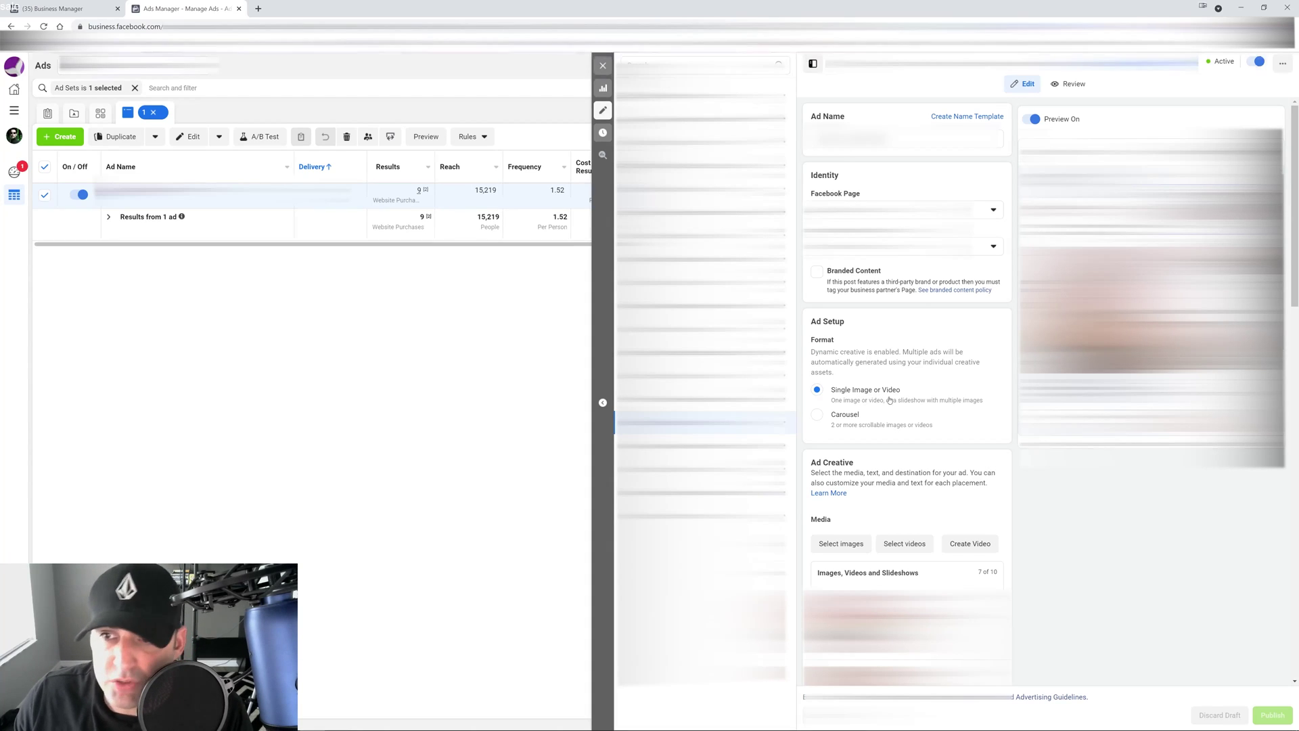
Examine the ad's images and videos, creative optimization, text variations, calls to action and tracking, and close the editor
scroll(950, 350, "down", 3)
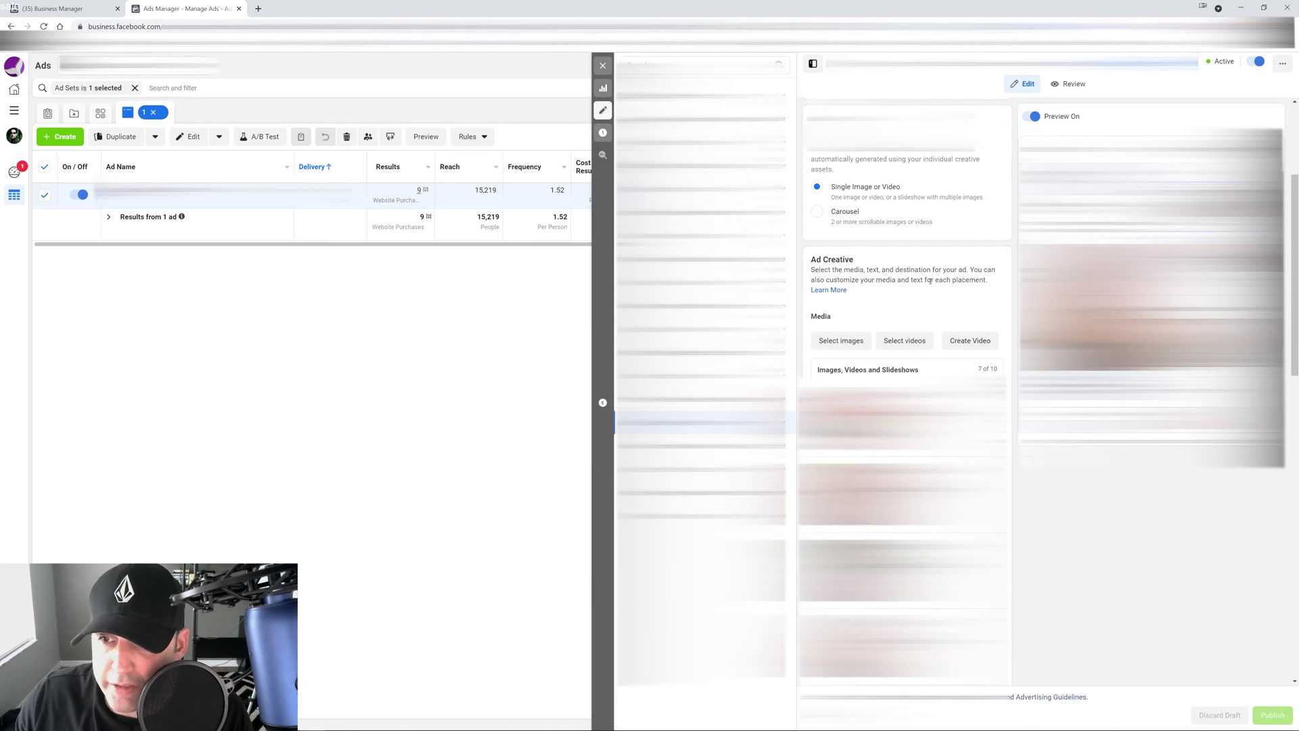
scroll(931, 280, "down", 2)
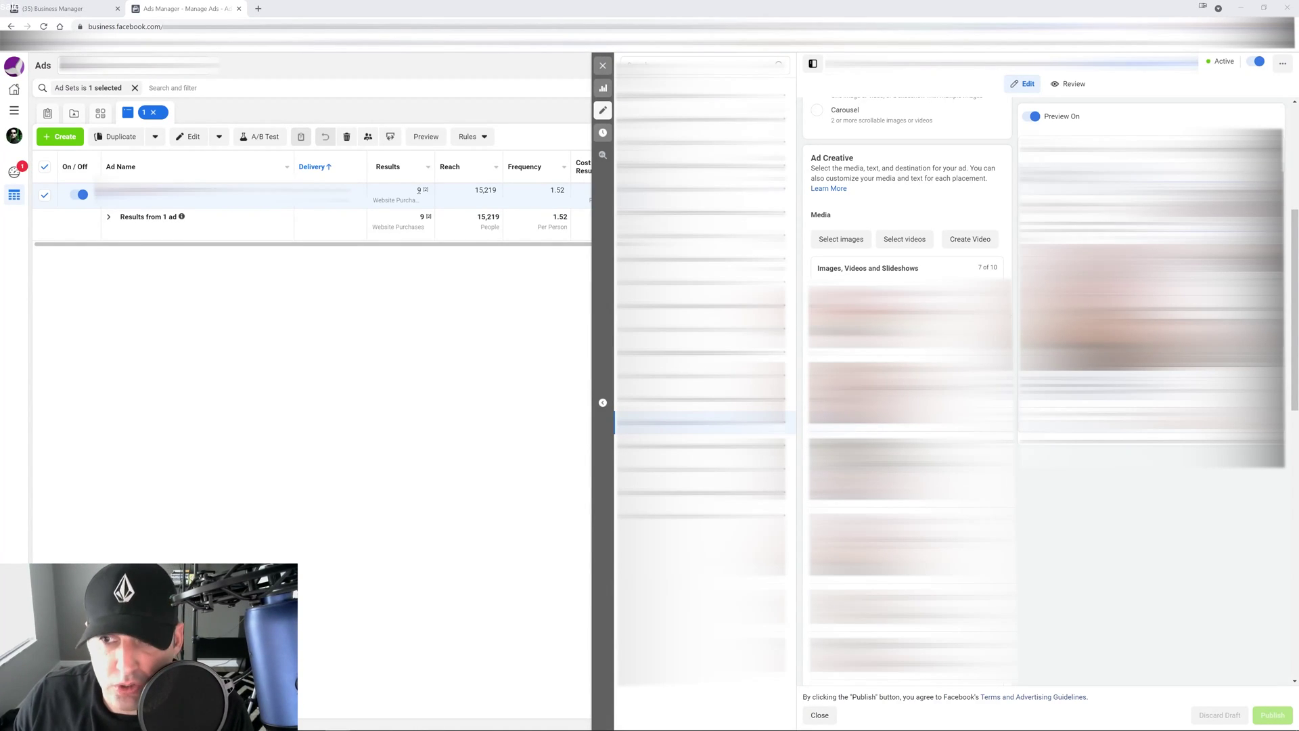
scroll(891, 269, "down", 2)
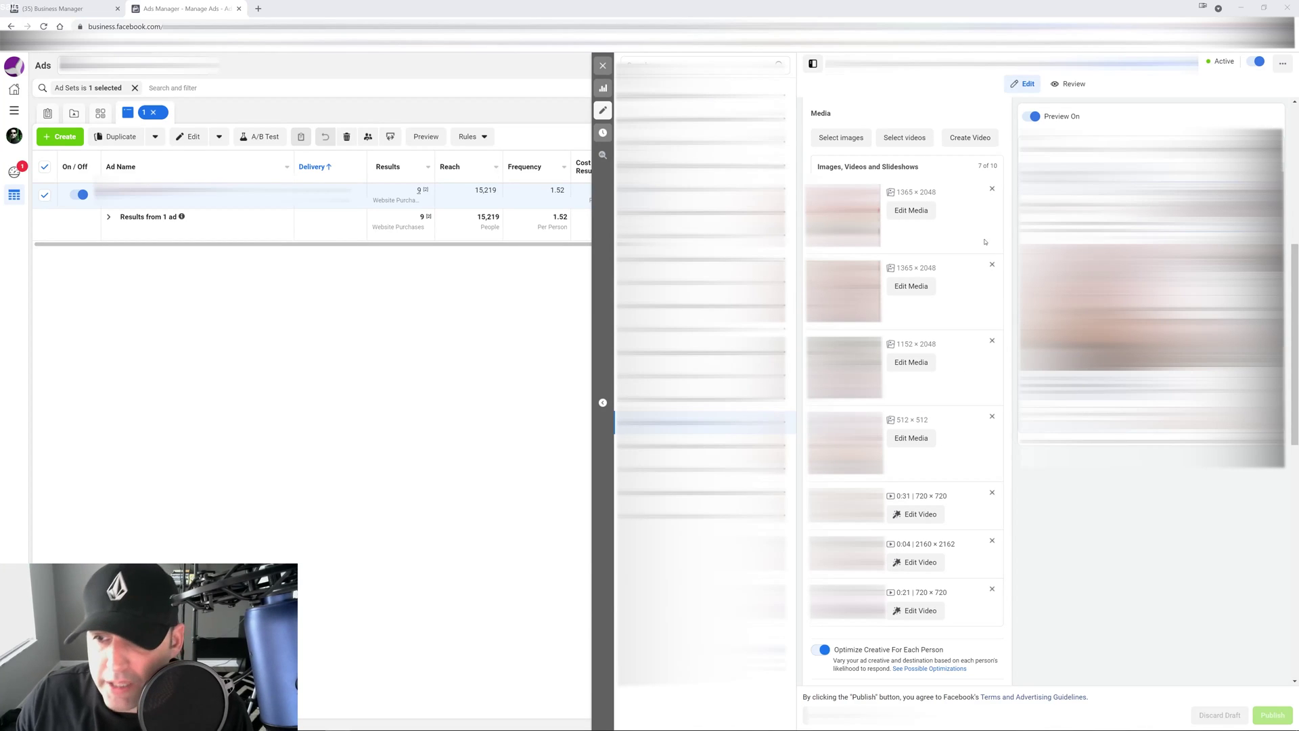
scroll(933, 265, "down", 5)
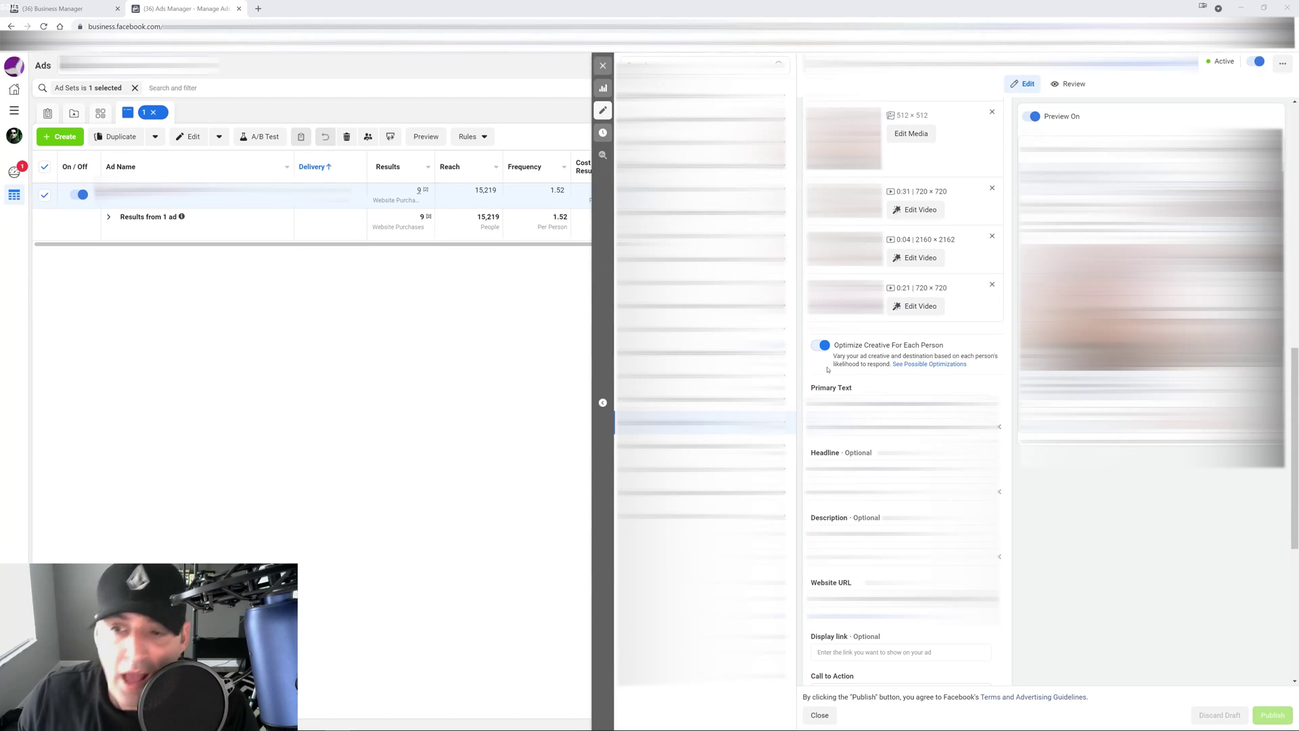
scroll(1083, 504, "down", 3)
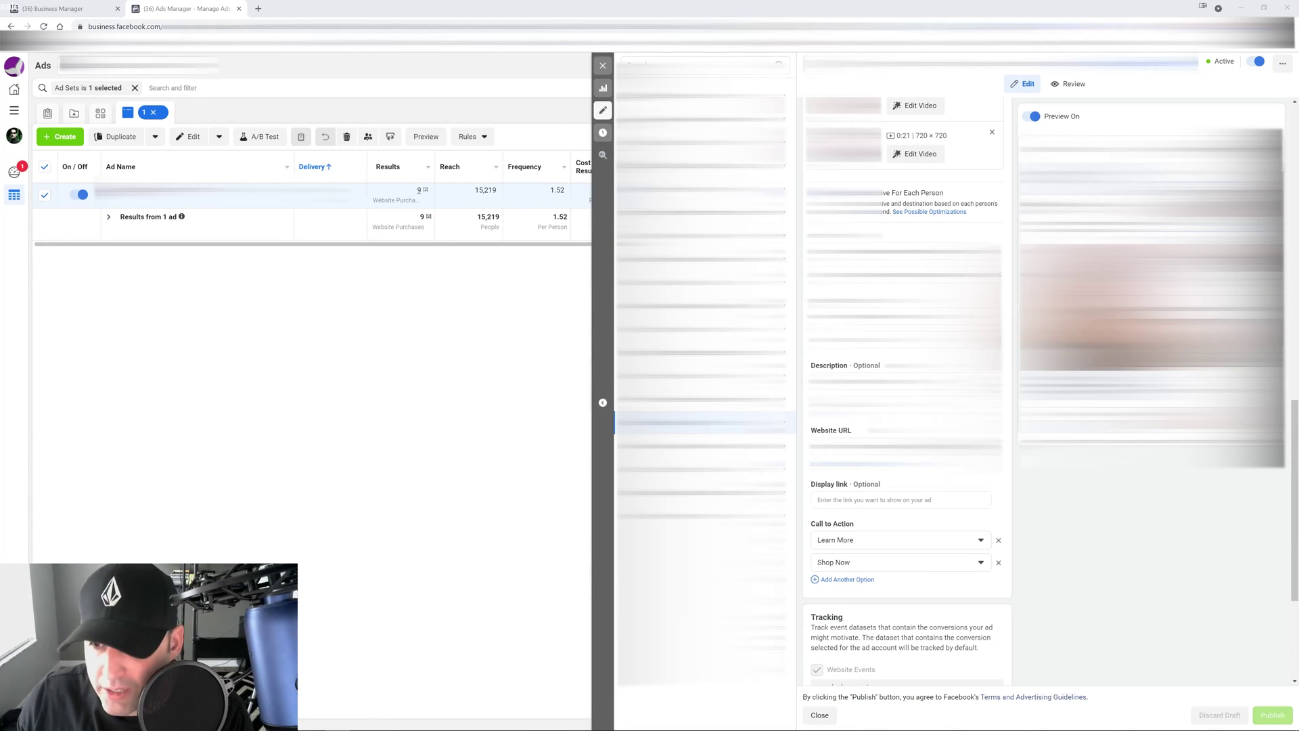
scroll(1136, 516, "down", 3)
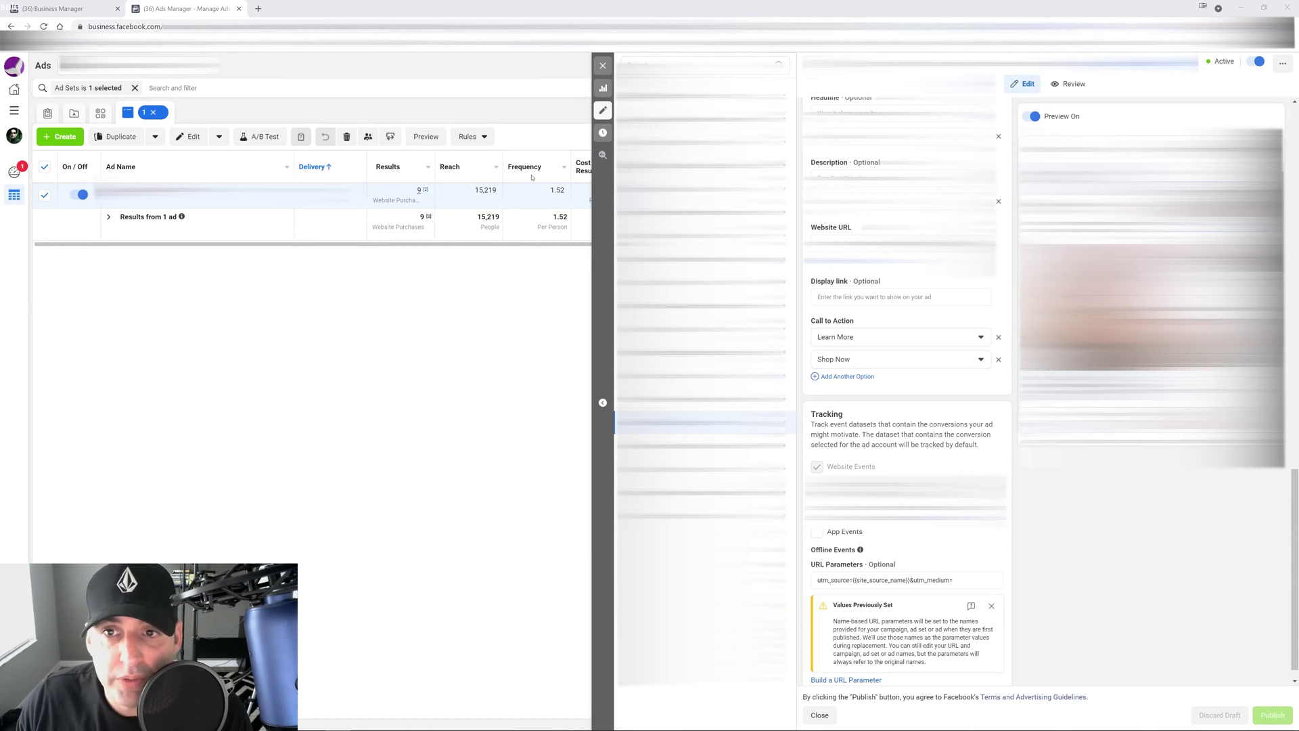
left_click(603, 65)
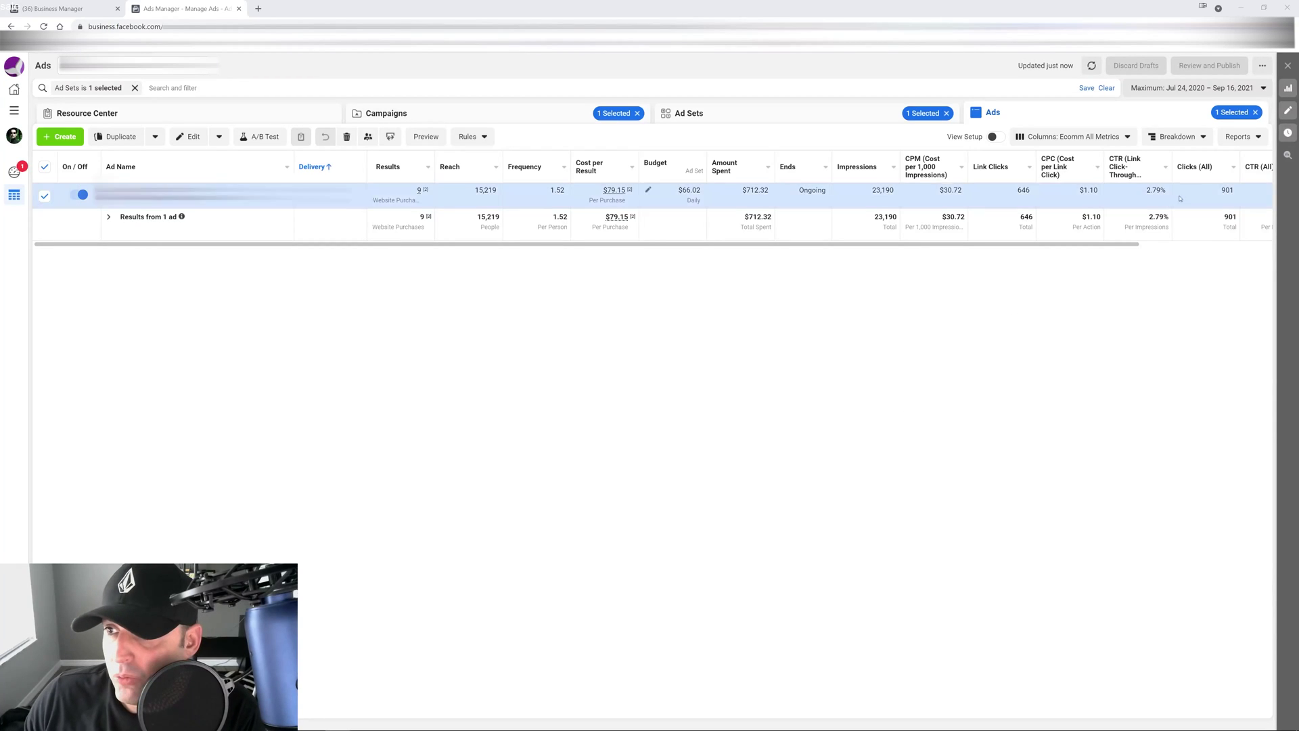
Break down the ad's results by the dynamic creative element Image, Video and Slideshow and compare the click metrics across the columns
left_click(1194, 139)
mouse_move(1172, 222)
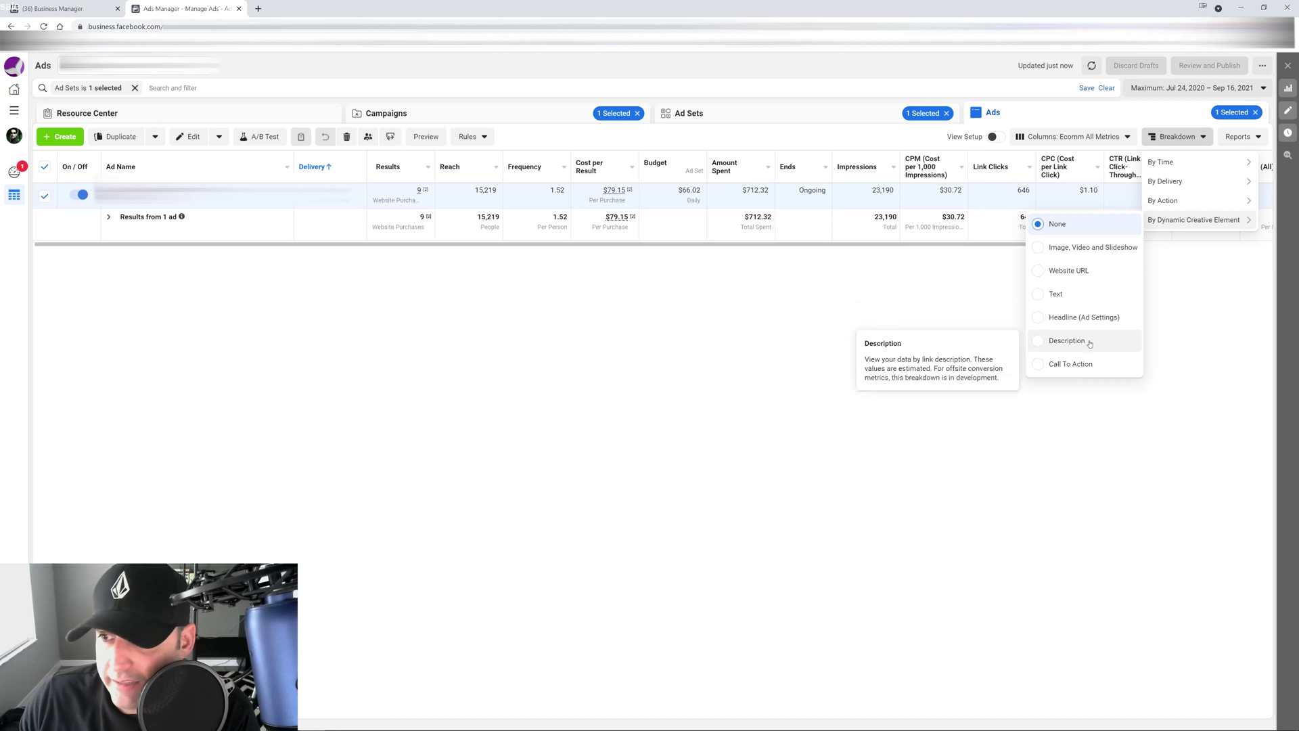
left_click(1045, 249)
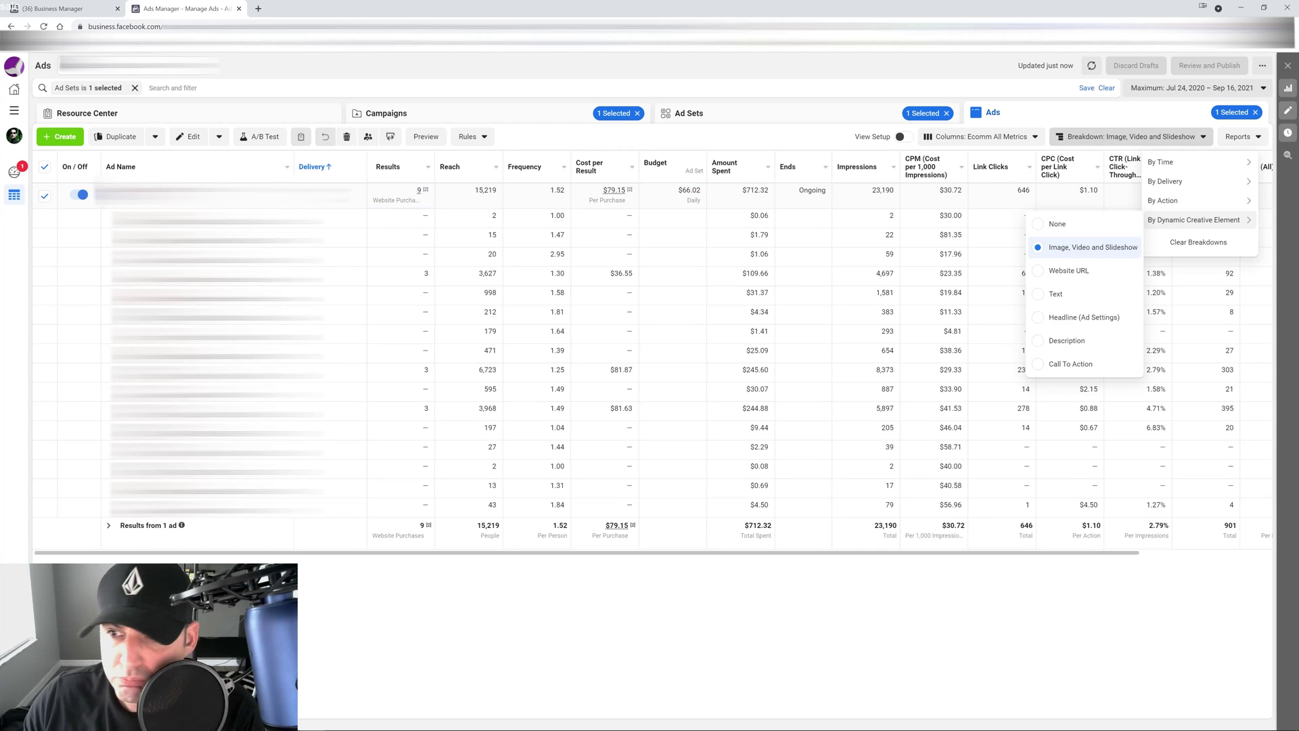
left_click(360, 635)
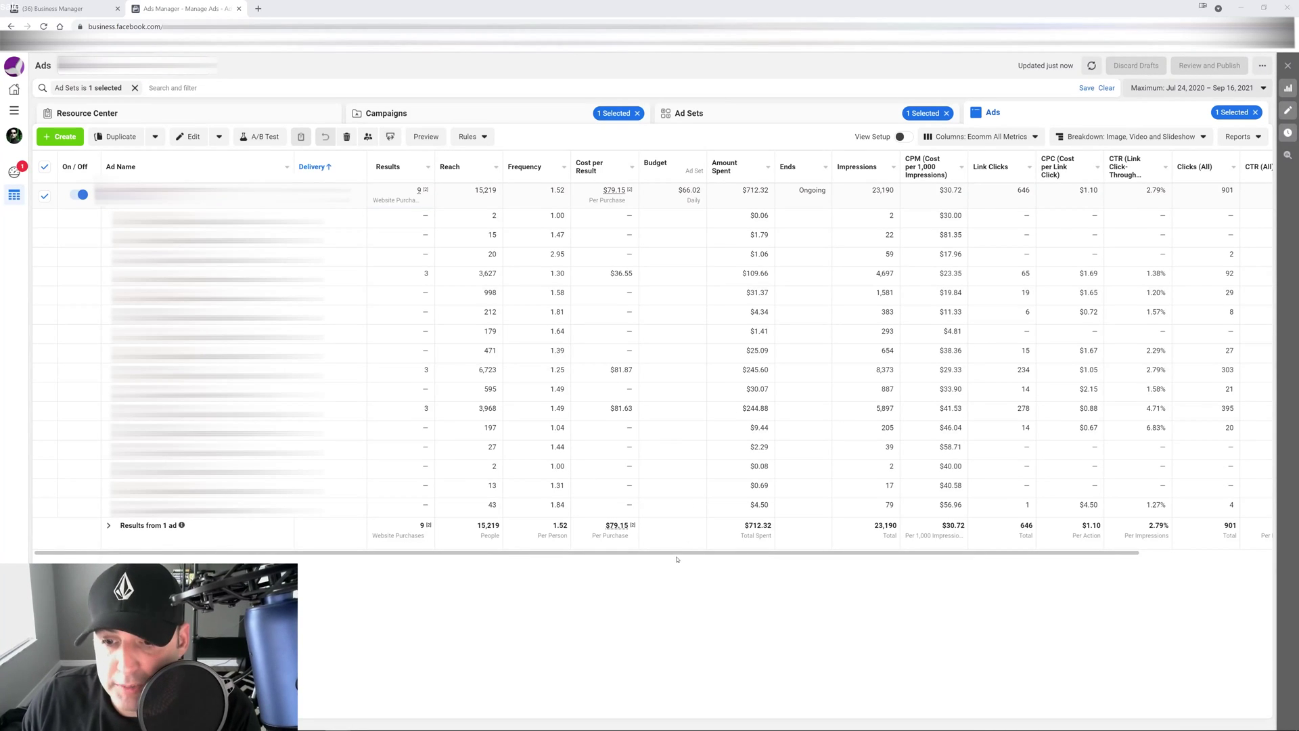
left_click_drag(680, 556, 840, 552)
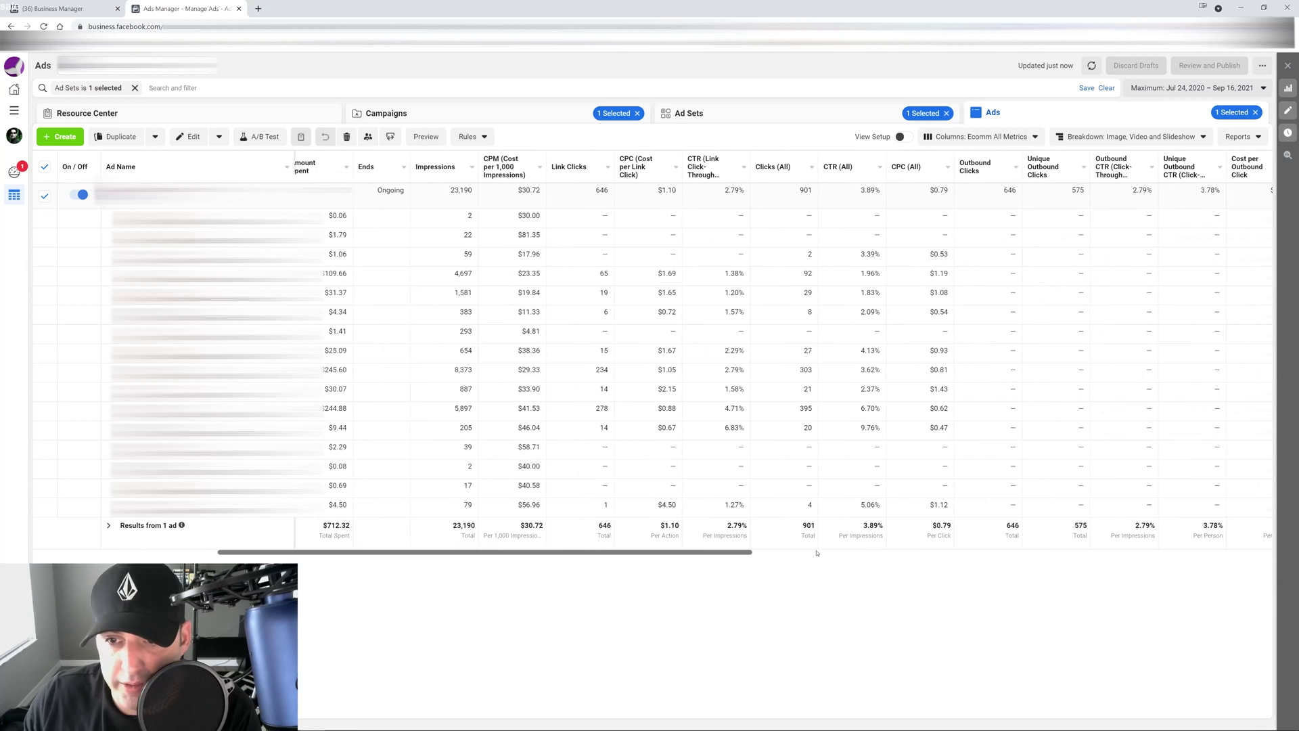
left_click_drag(548, 553, 613, 552)
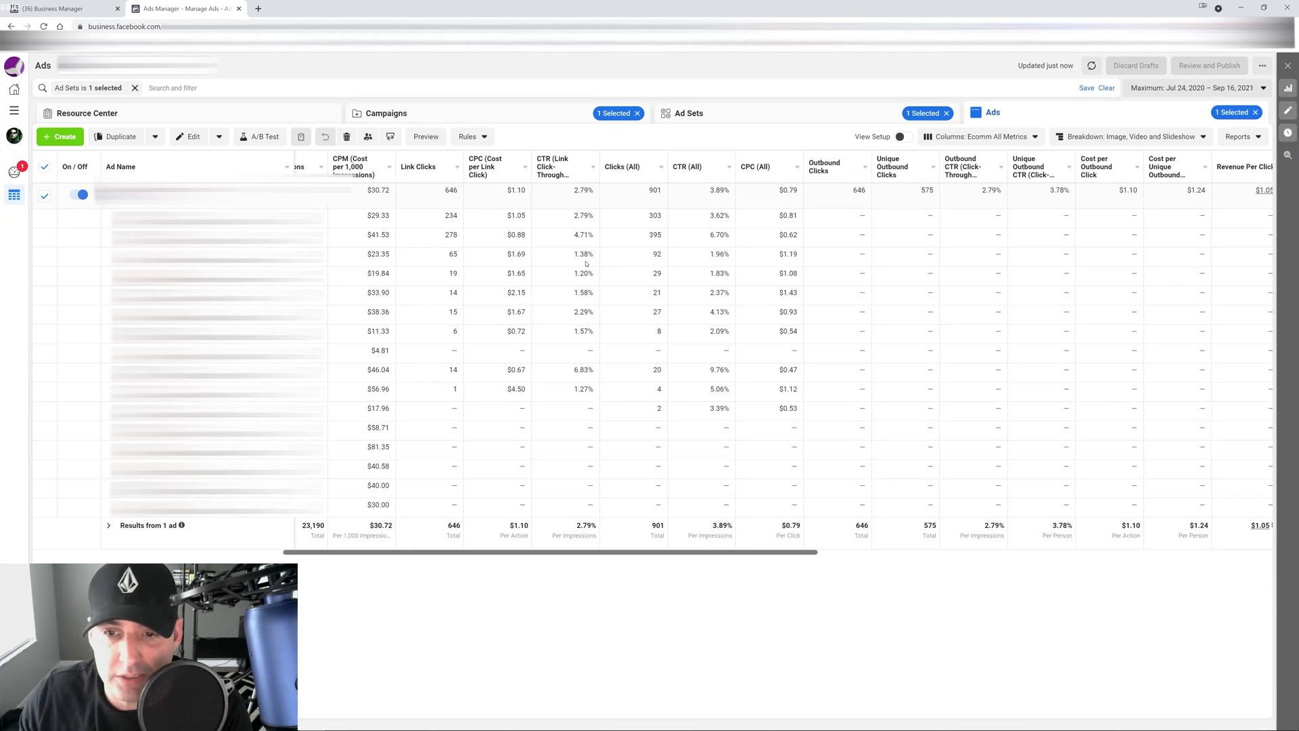
left_click_drag(661, 552, 373, 552)
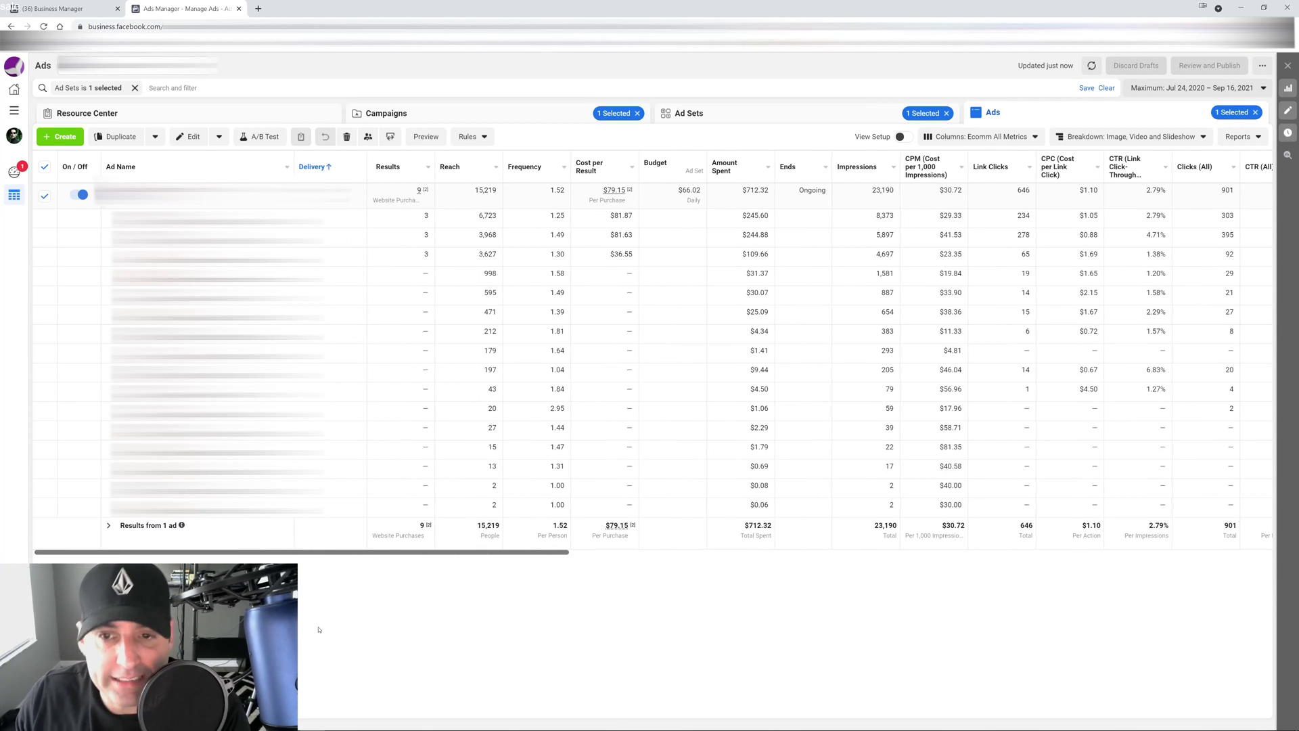
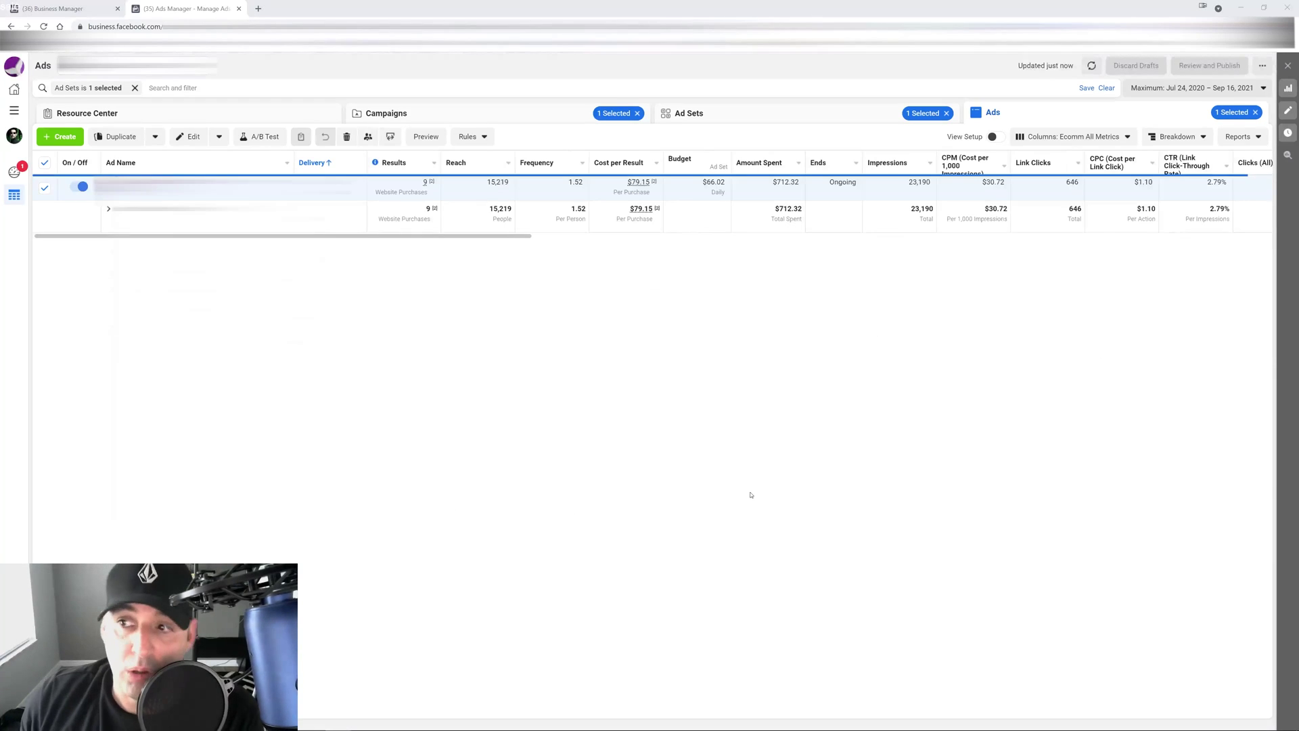
Break down the ad's results by the dynamic creative element Headline (Ad Settings)
left_click(1176, 136)
mouse_move(1193, 220)
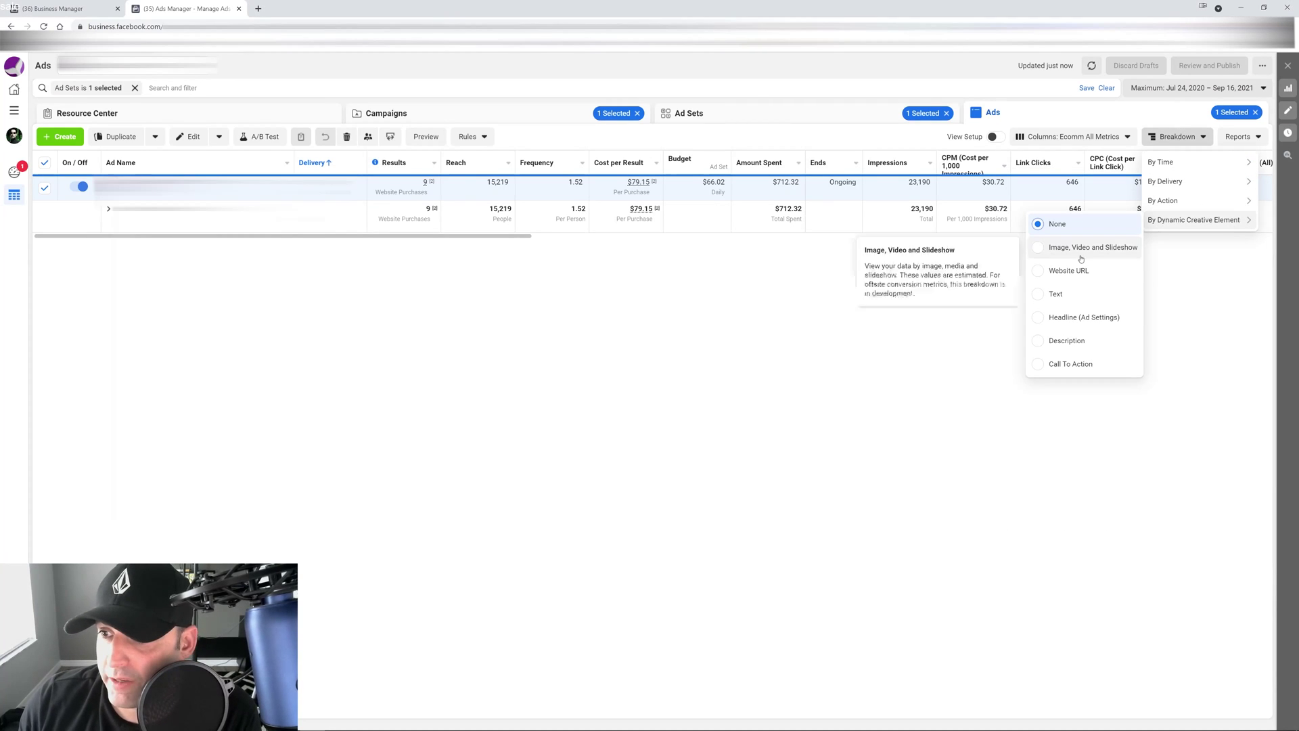
left_click(1059, 321)
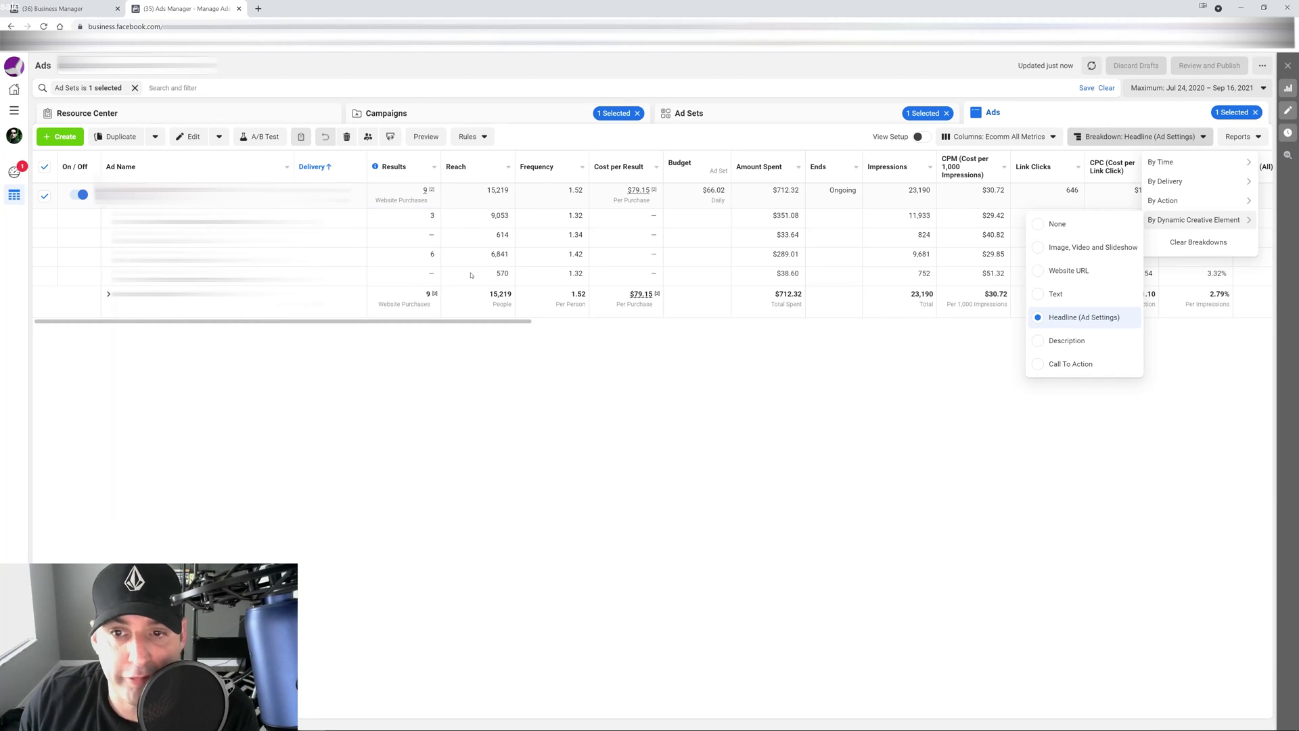
left_click(501, 496)
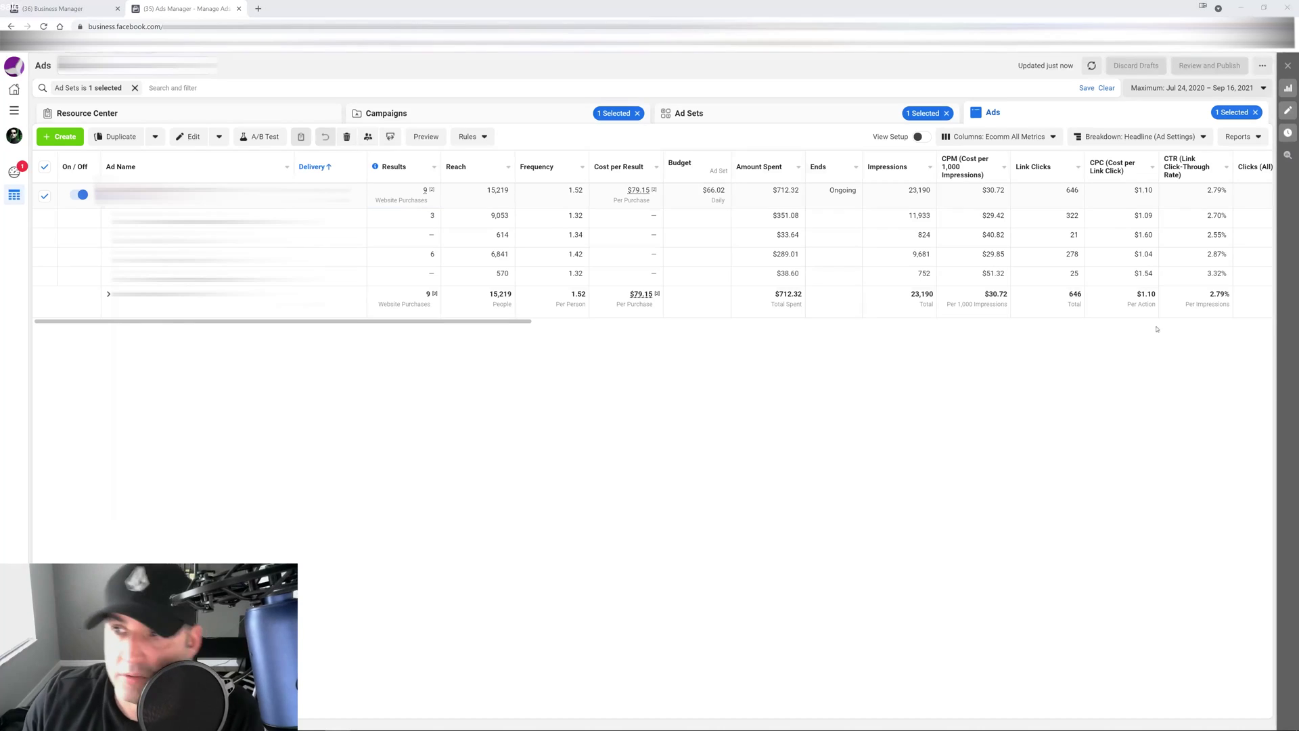
Break down the ad's results by the dynamic creative element Description and compare the variations
left_click(1140, 136)
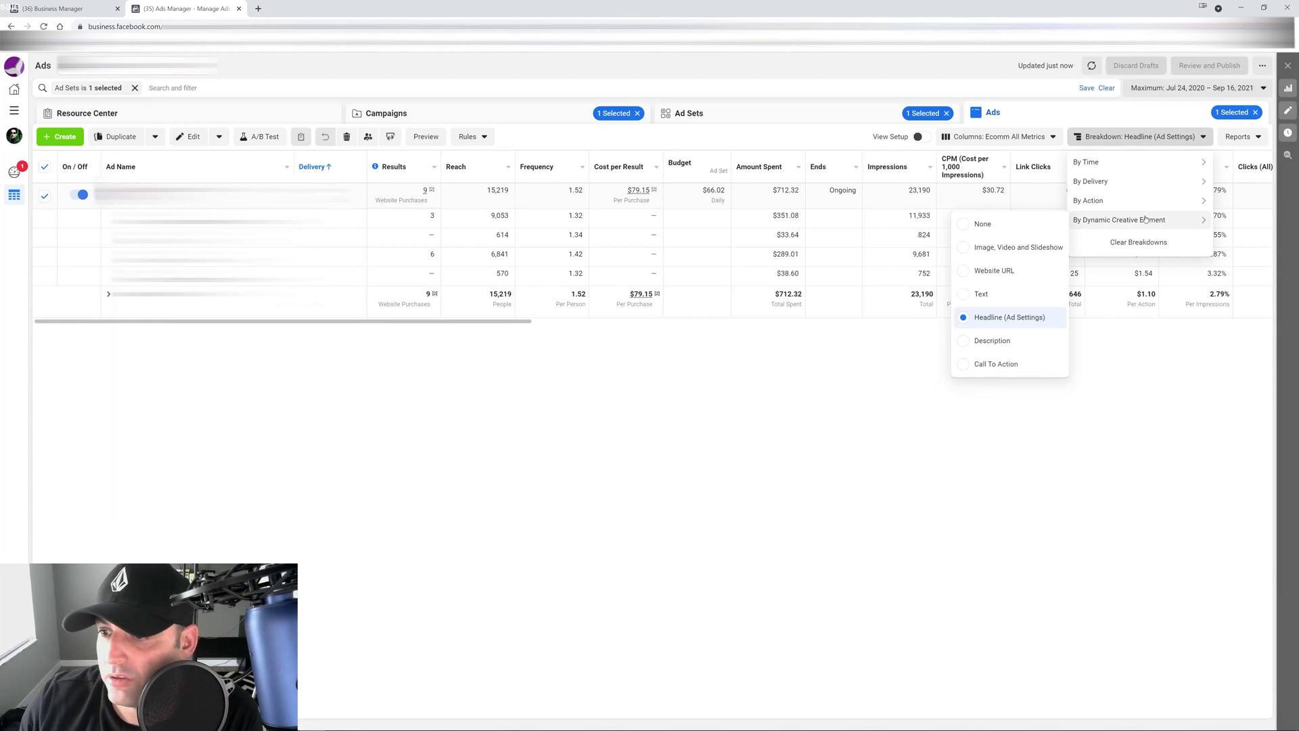
mouse_move(1123, 220)
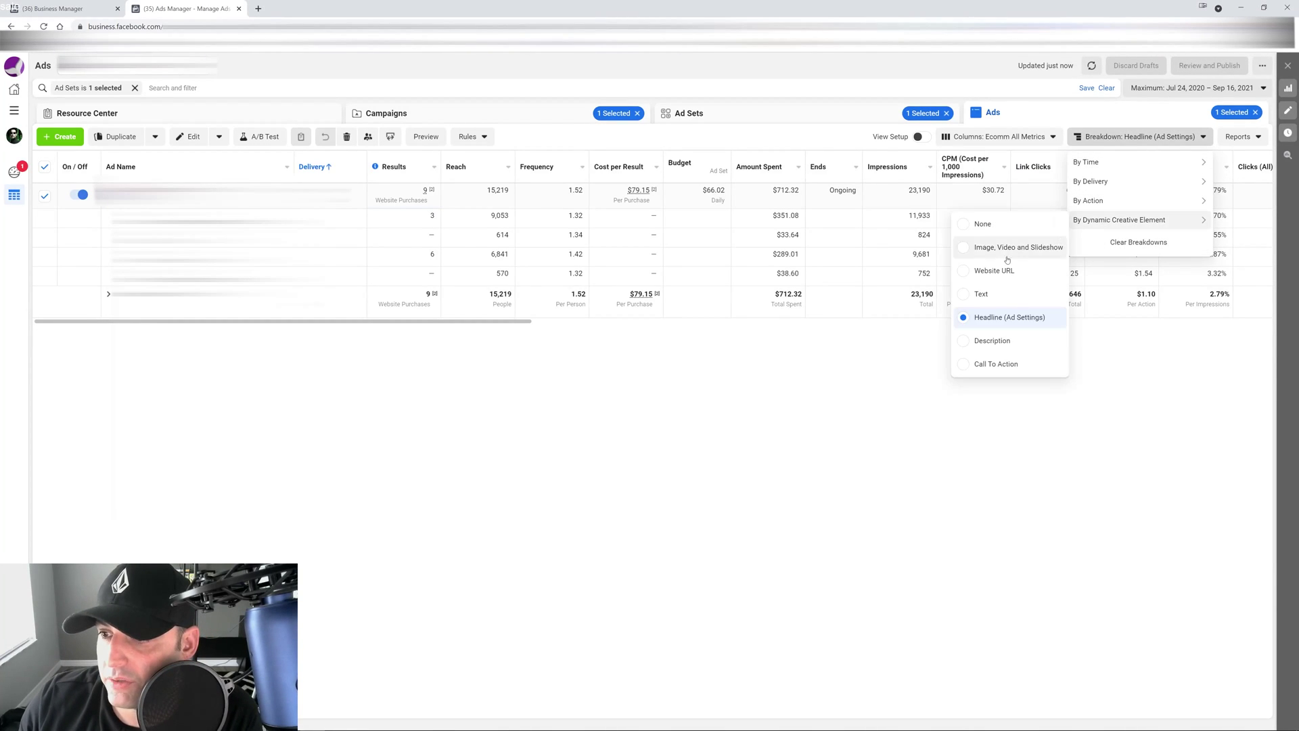
left_click(985, 341)
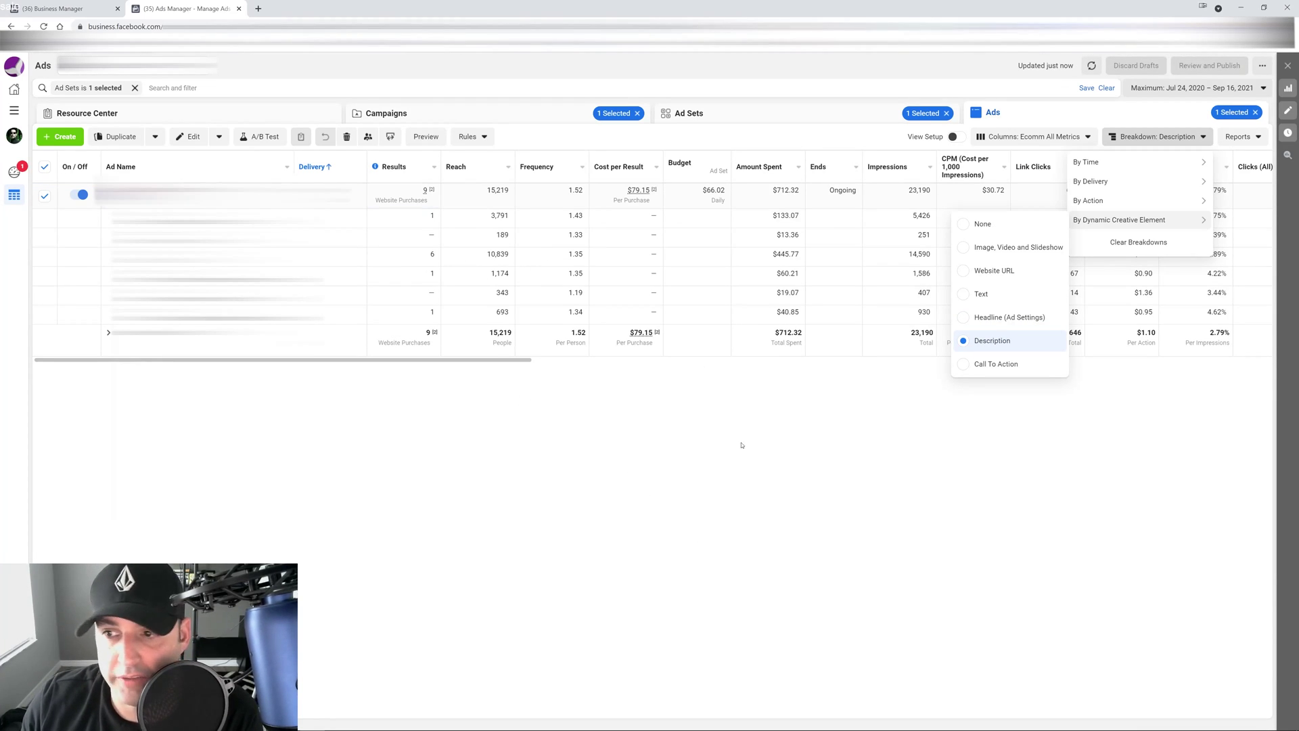
left_click(879, 424)
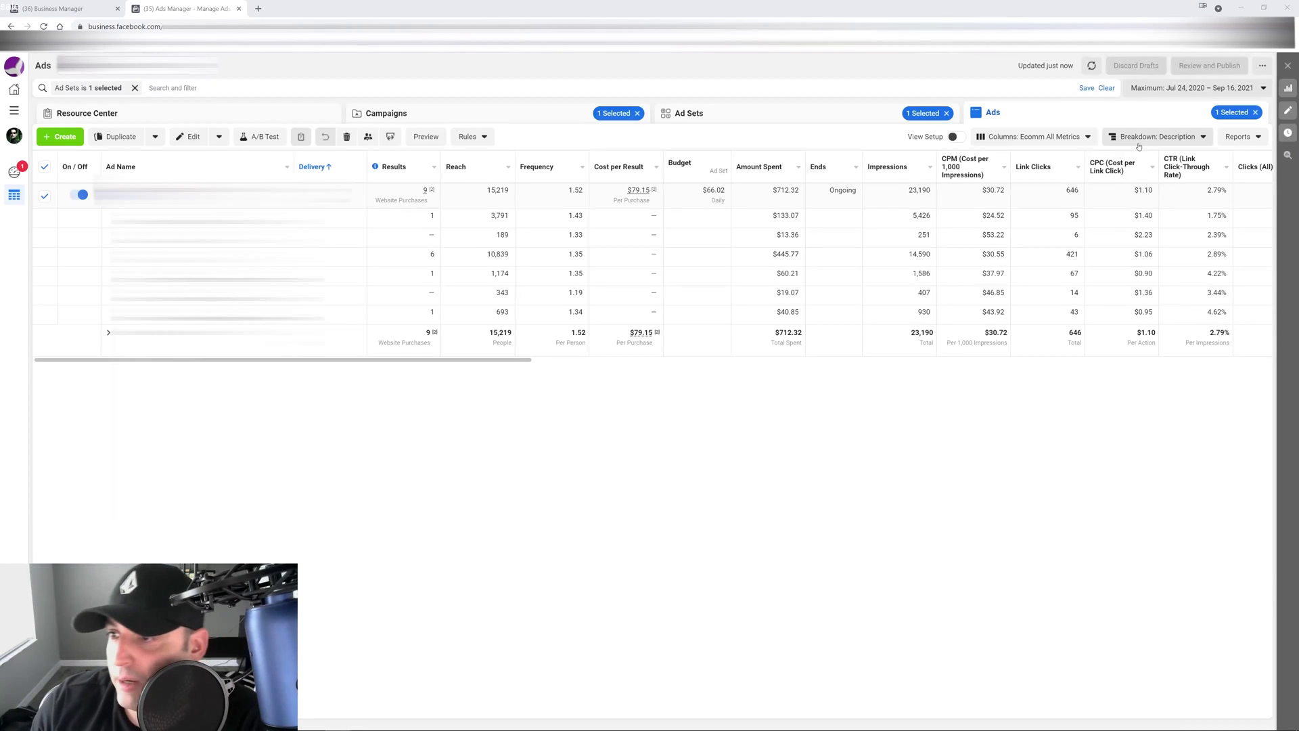
Break down the ad's results by the dynamic creative element Call To Action and compare the variations
left_click(1157, 135)
mouse_move(1121, 223)
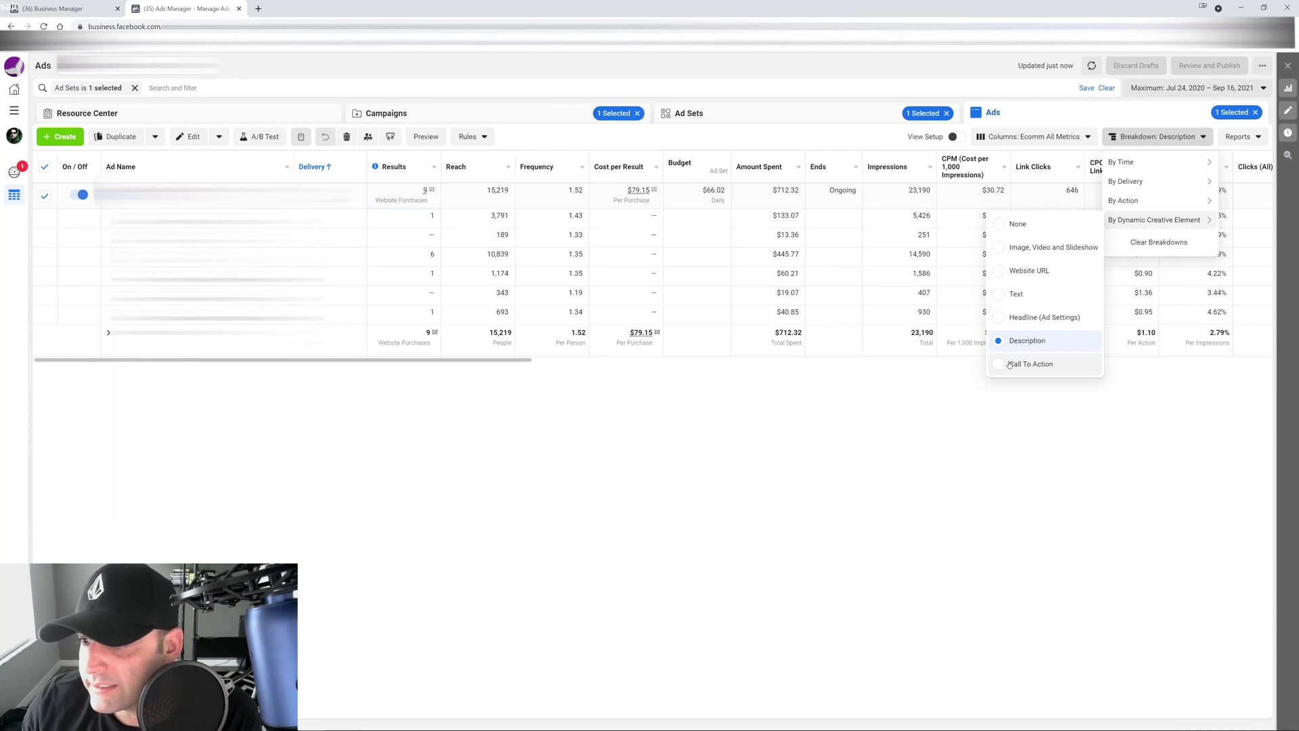
left_click(1031, 363)
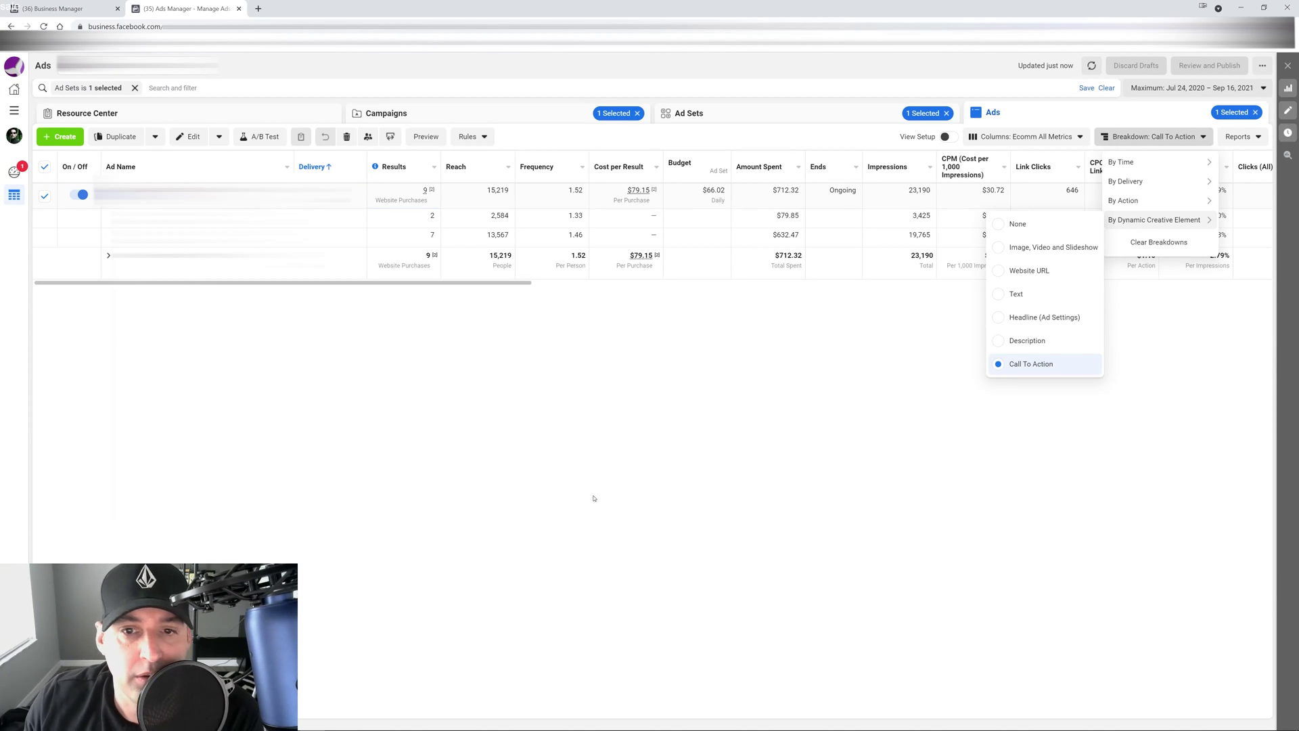
left_click(557, 507)
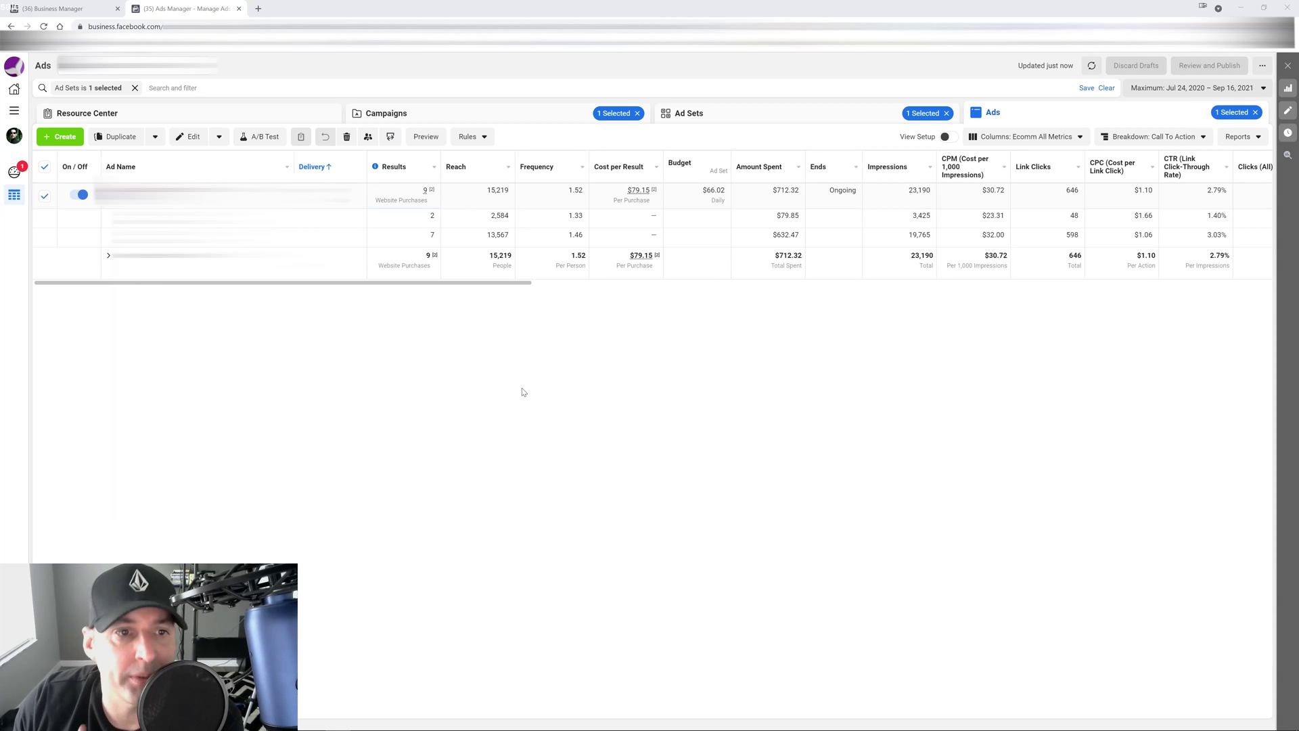
Create a new campaign draft at the campaign level with the Conversions objective
left_click(497, 120)
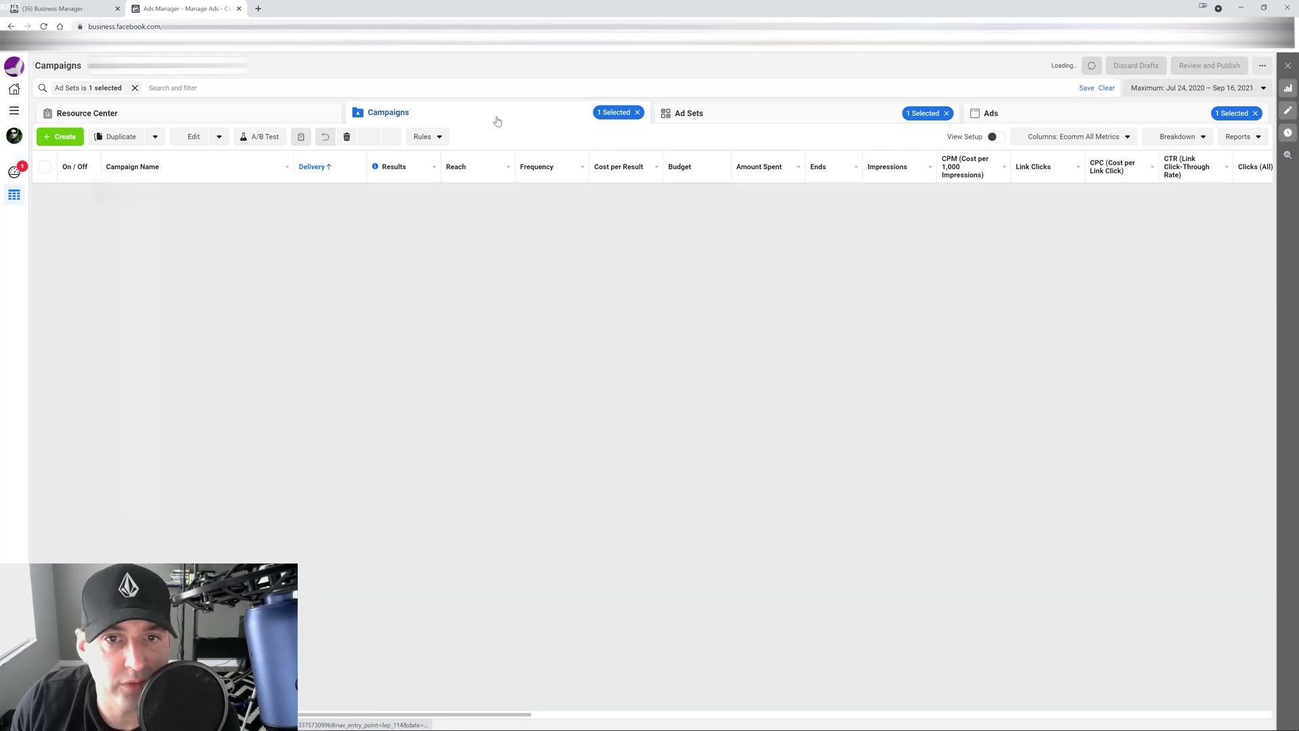
left_click(60, 136)
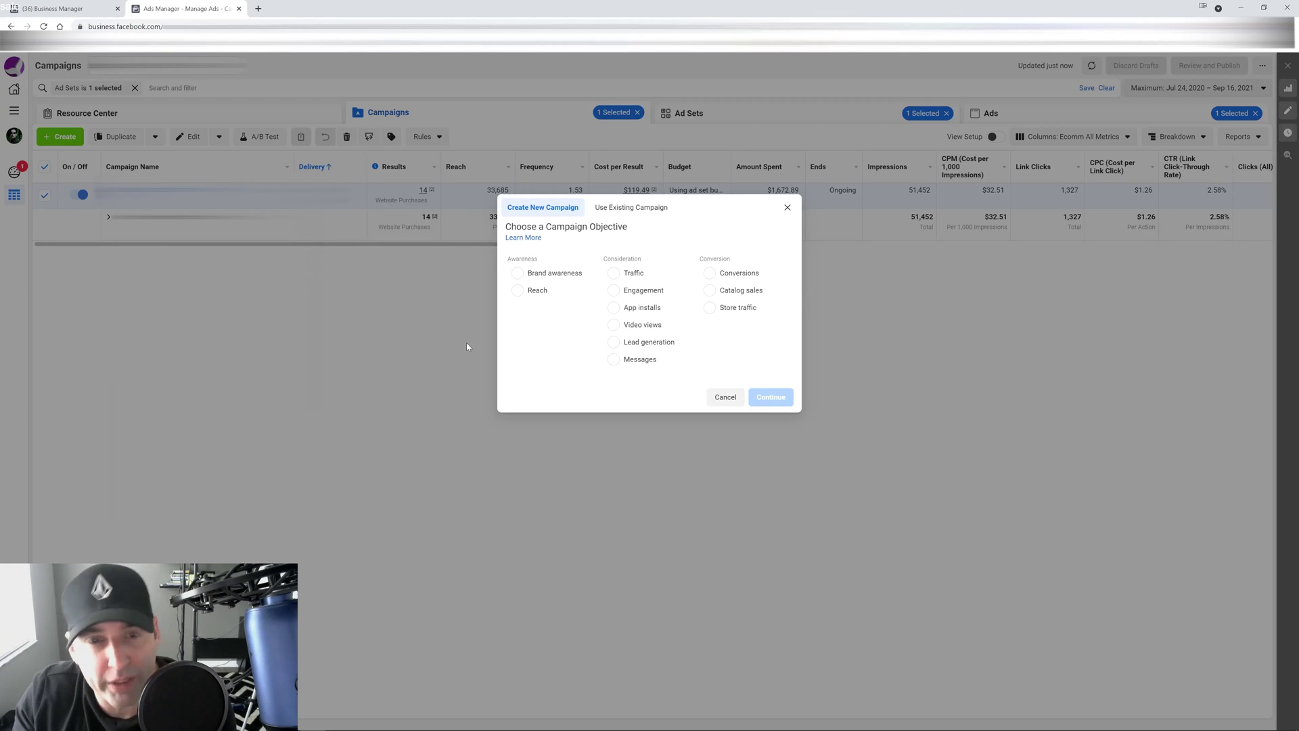
left_click(709, 274)
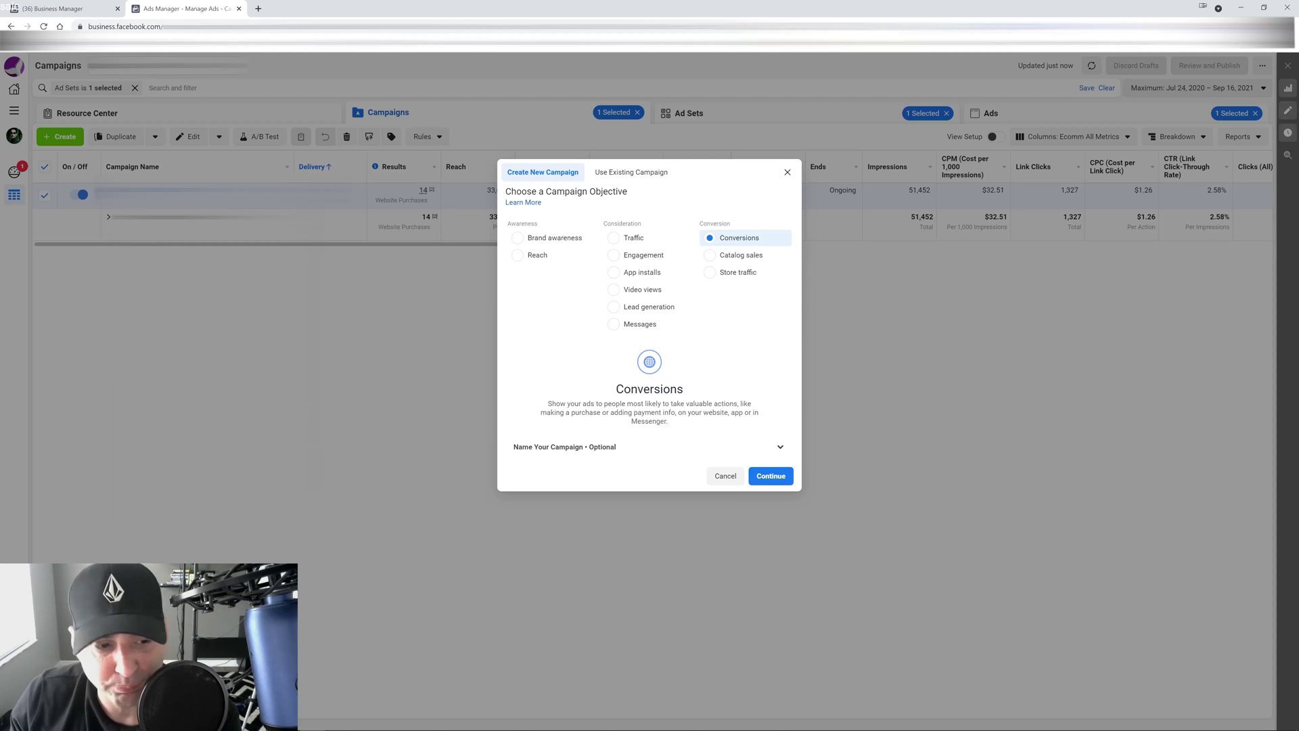
left_click(771, 476)
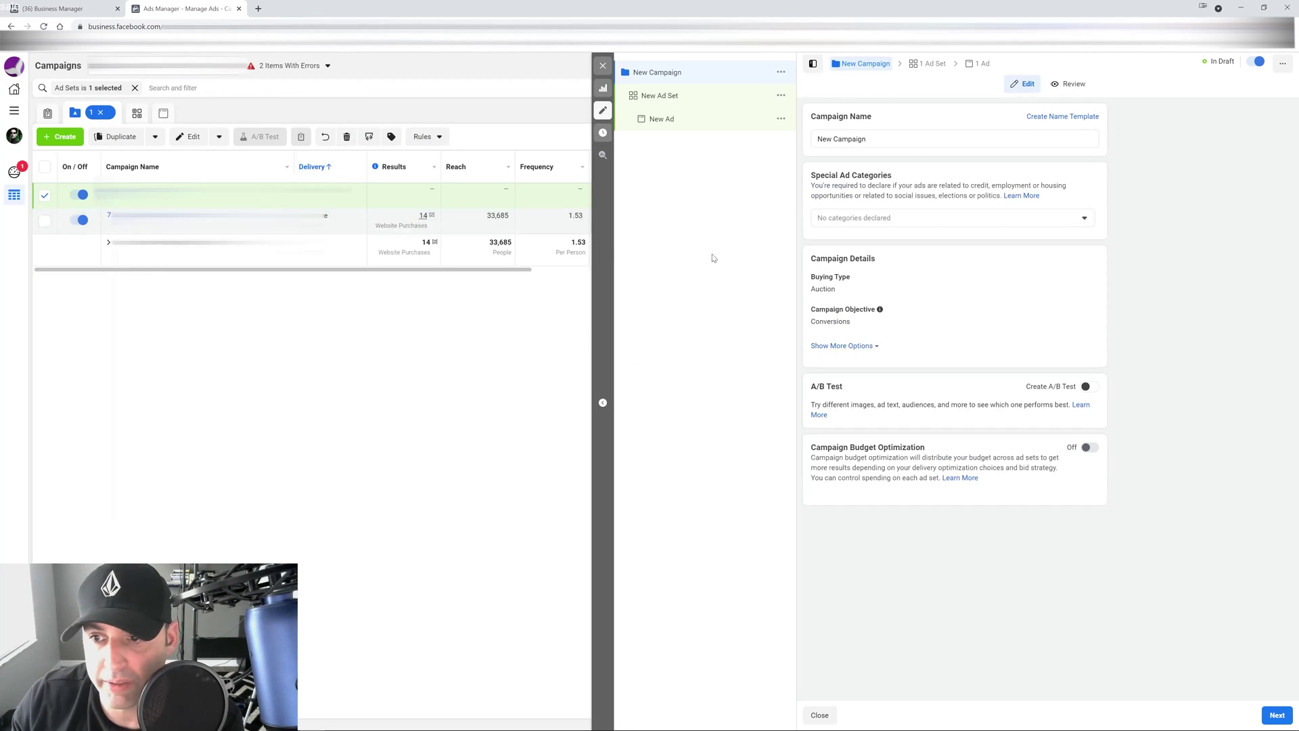
Review the new ad set's conversion and Dynamic Creative settings and the new ad's setup and creative fields, and close the editor
left_click(927, 63)
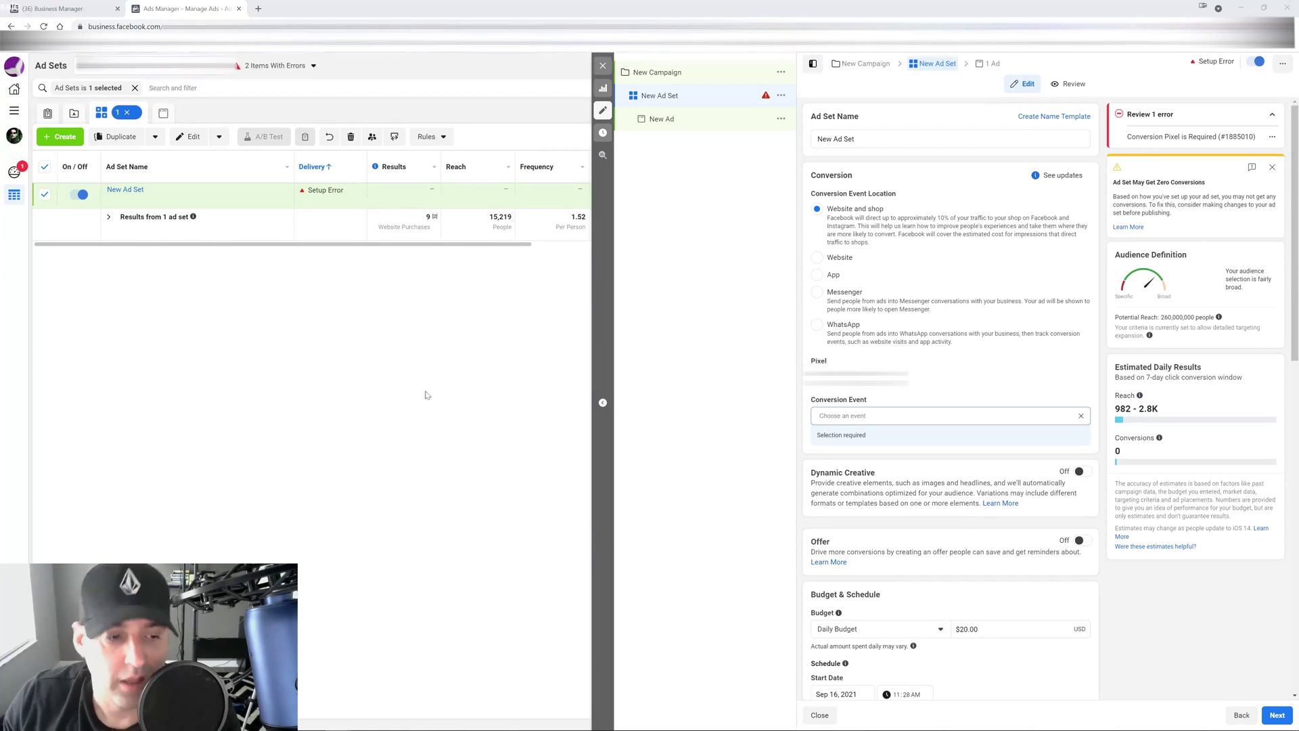
left_click(991, 64)
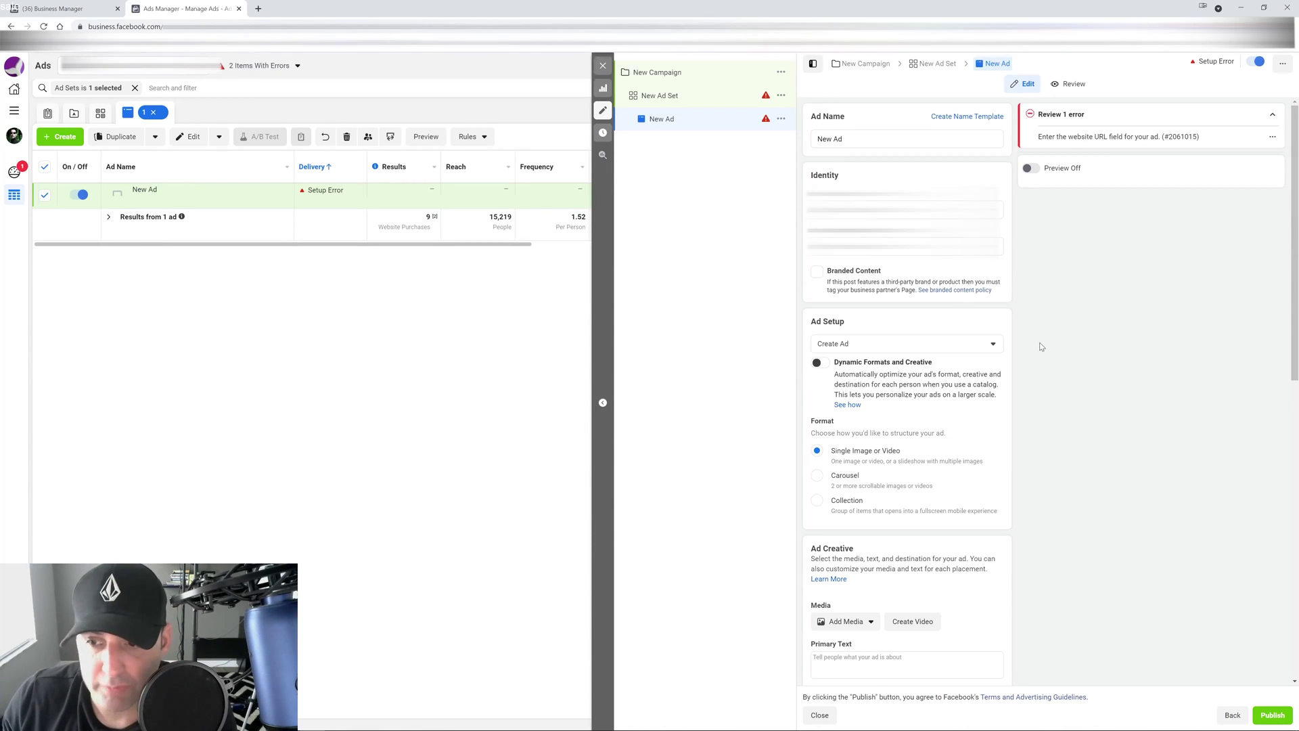
scroll(1041, 344, "down", 3)
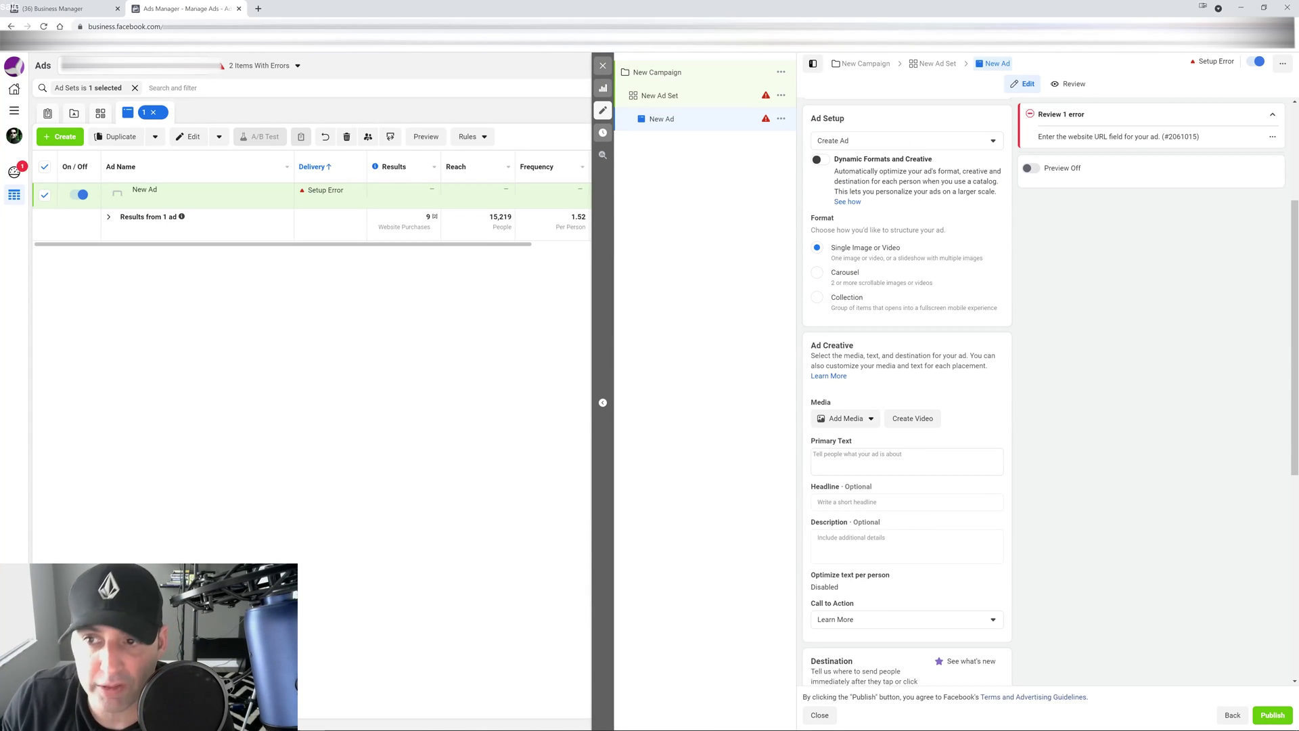
left_click(602, 67)
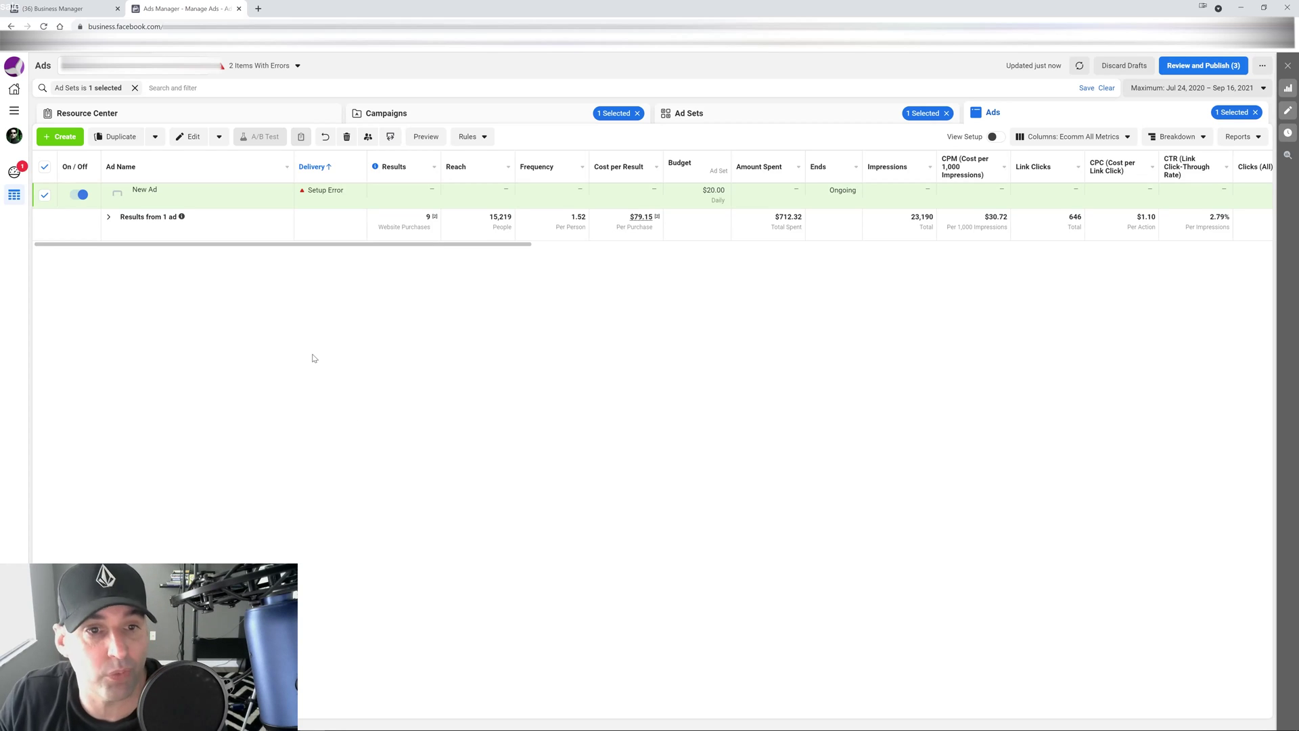
mouse_move(218, 201)
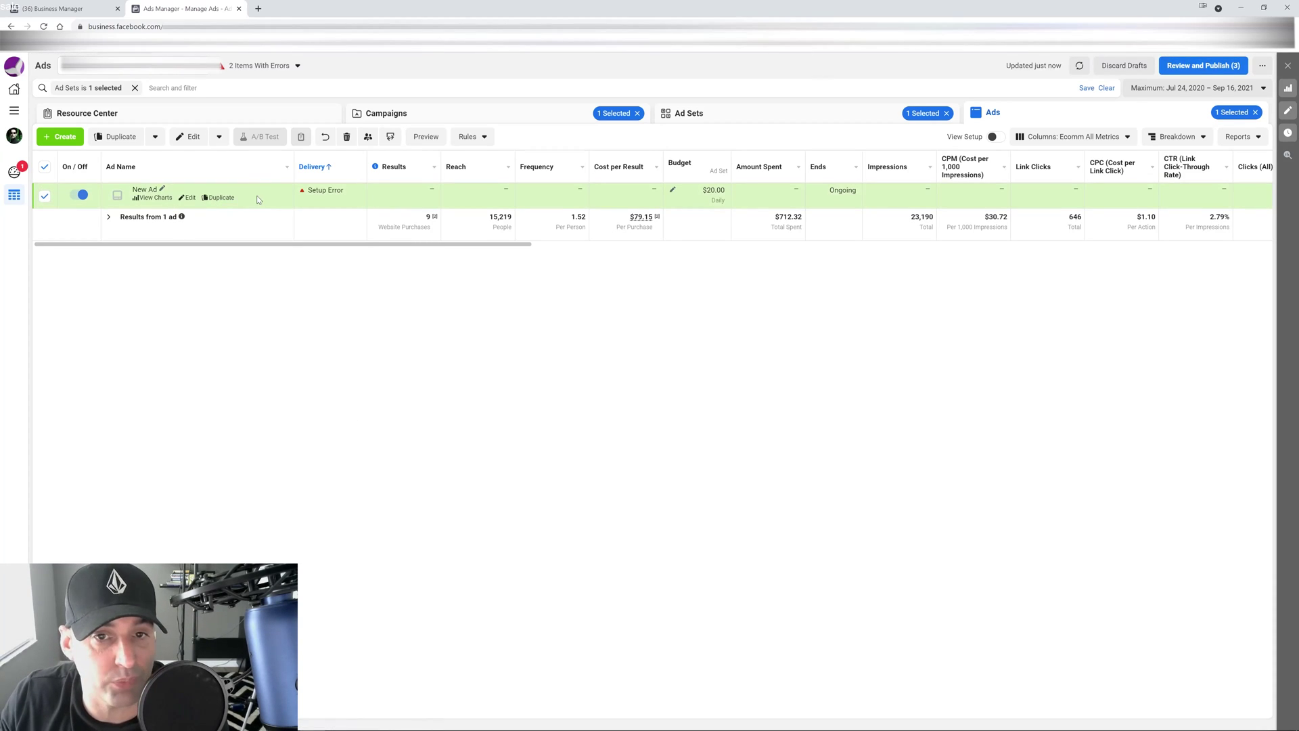